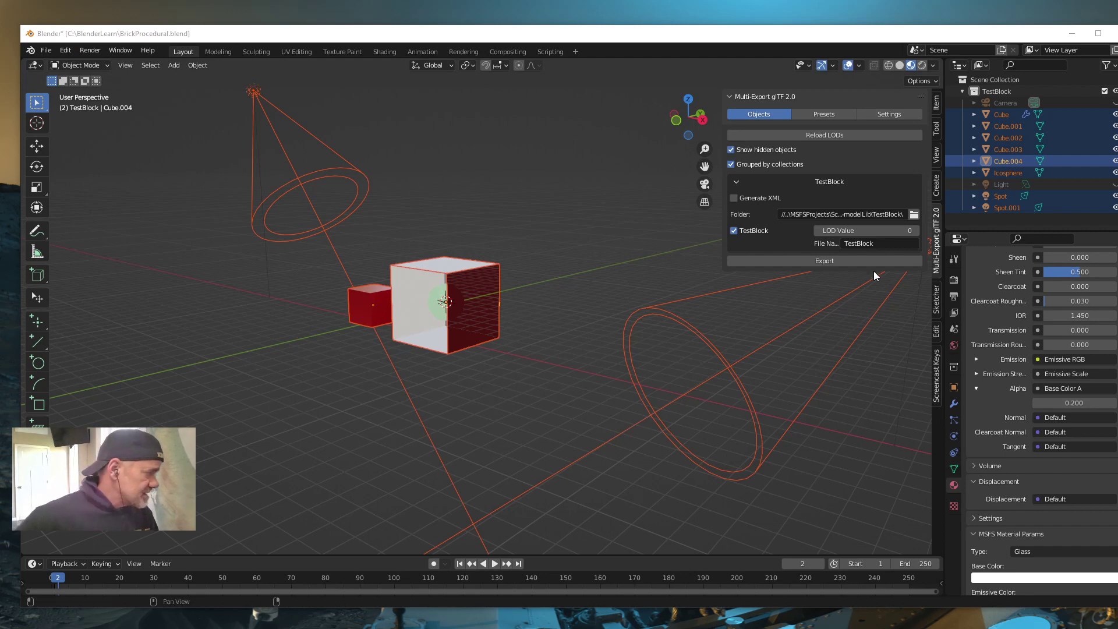
# - Deselect all objects, show the Item transform values in the sidebar, and open Preferences
pyautogui.click(936, 384)
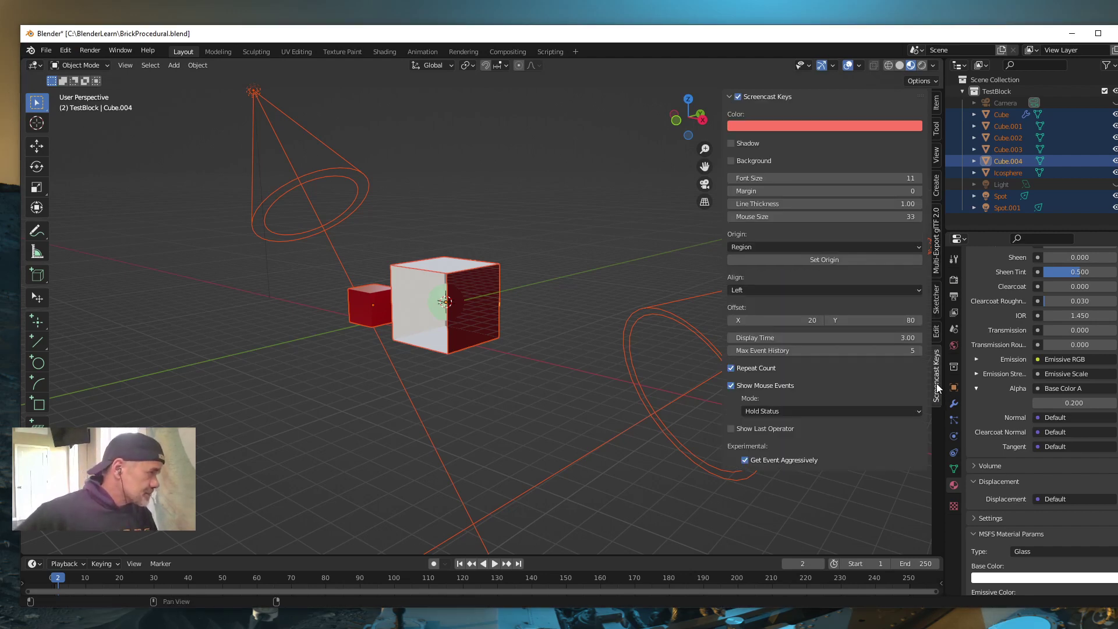
pyautogui.click(596, 106)
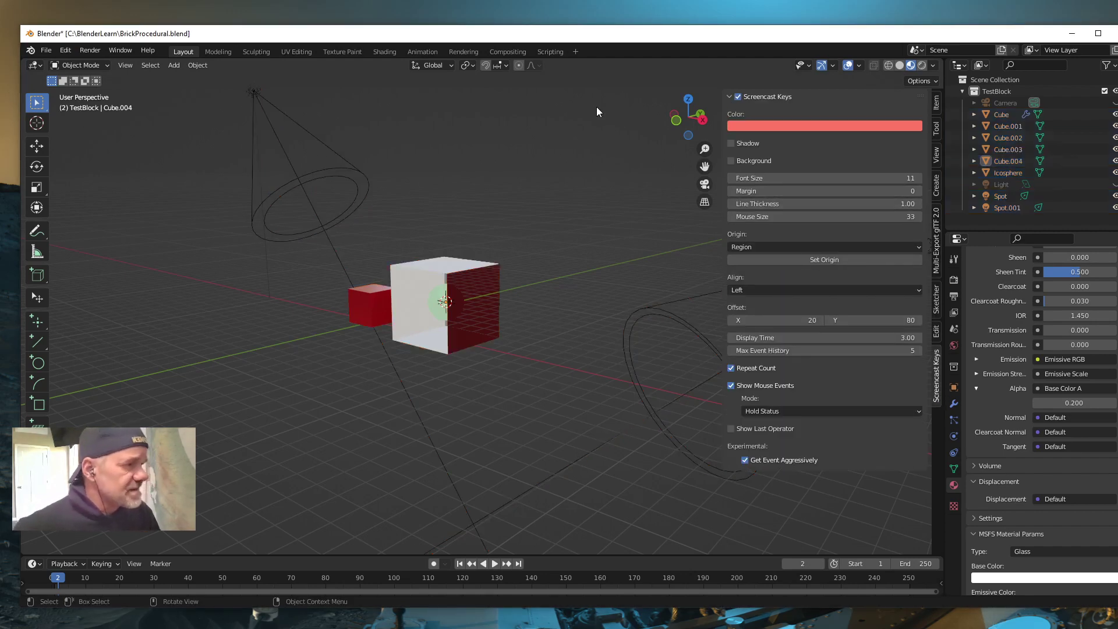
pyautogui.click(936, 103)
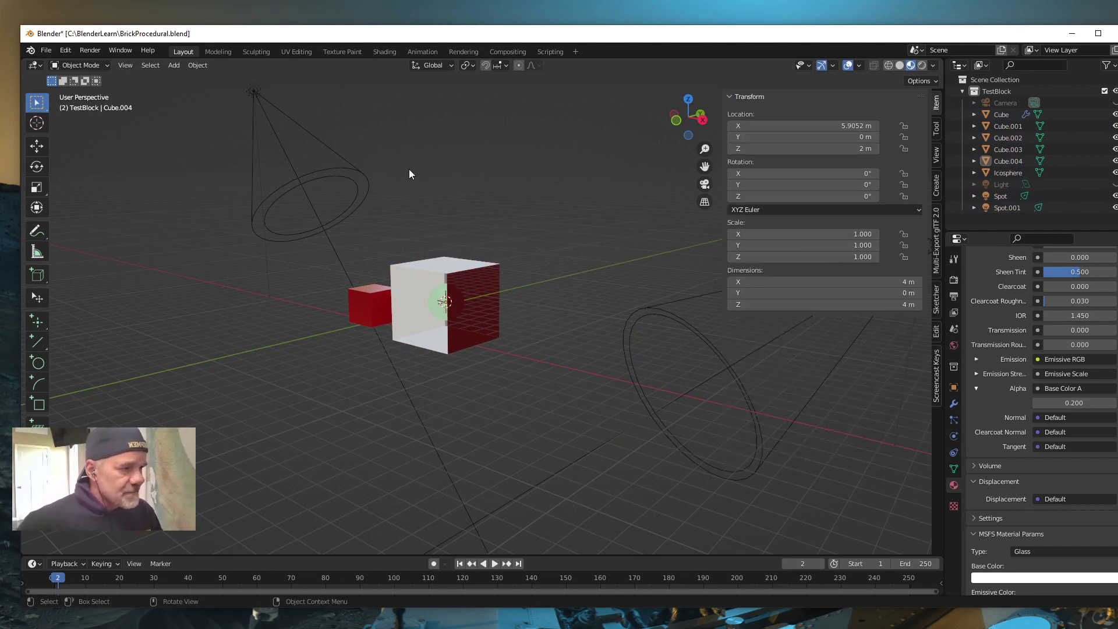
pyautogui.click(65, 52)
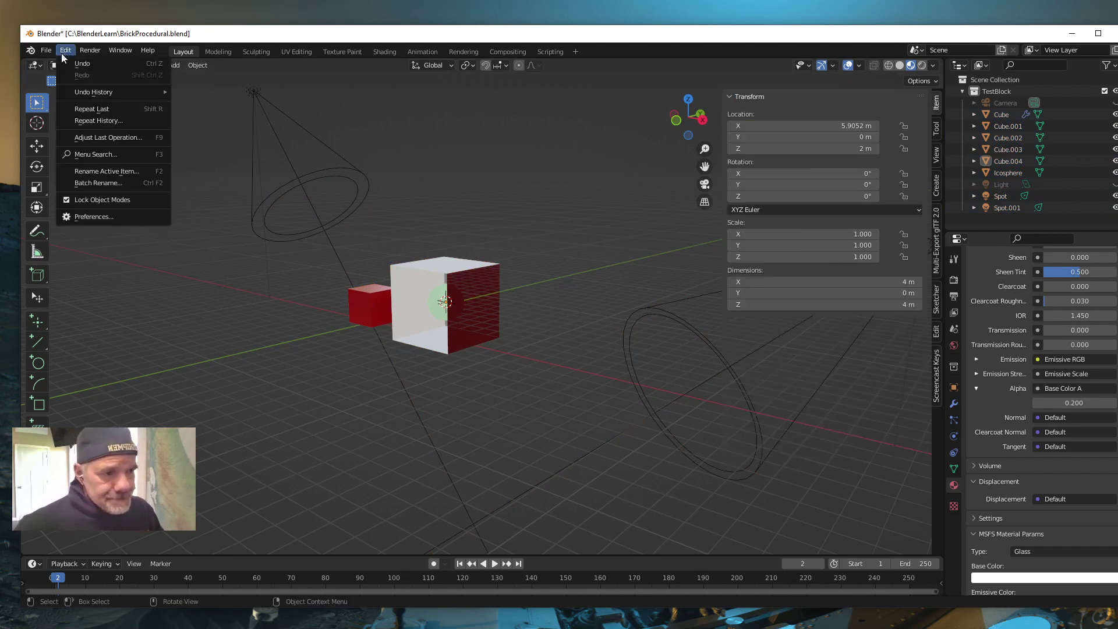
pyautogui.click(98, 216)
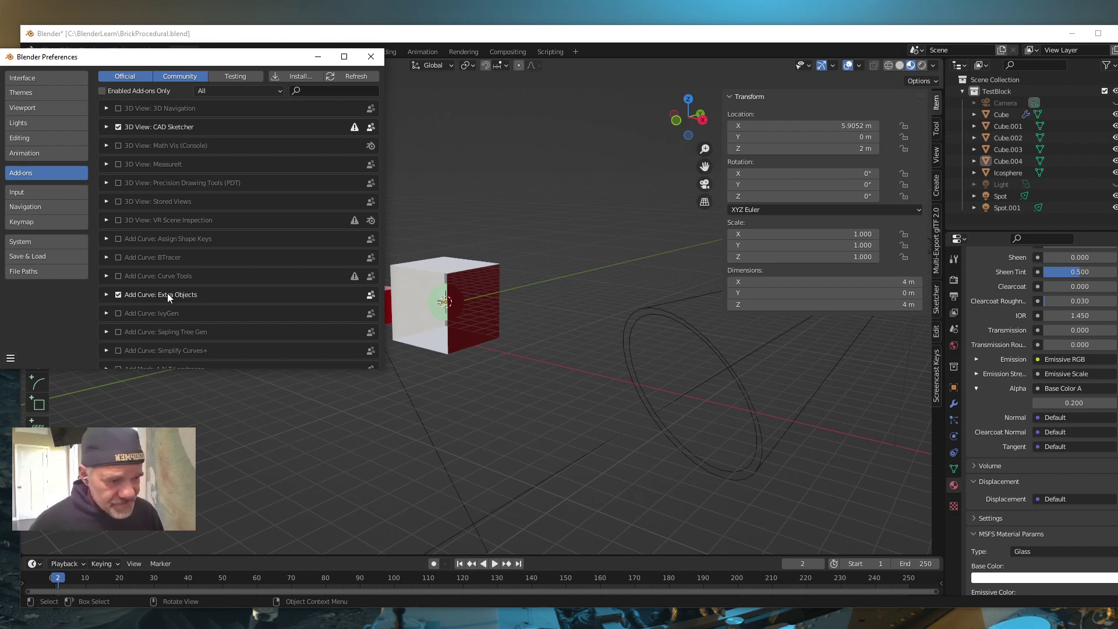
pyautogui.scroll(-3, 242, 309)
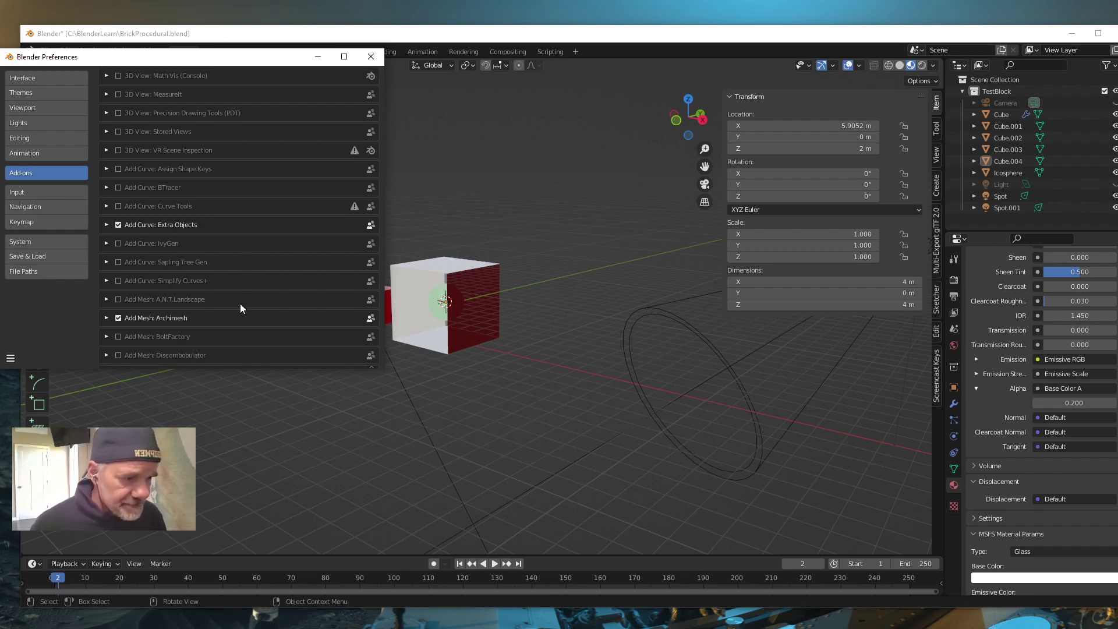
pyautogui.scroll(-2, 243, 306)
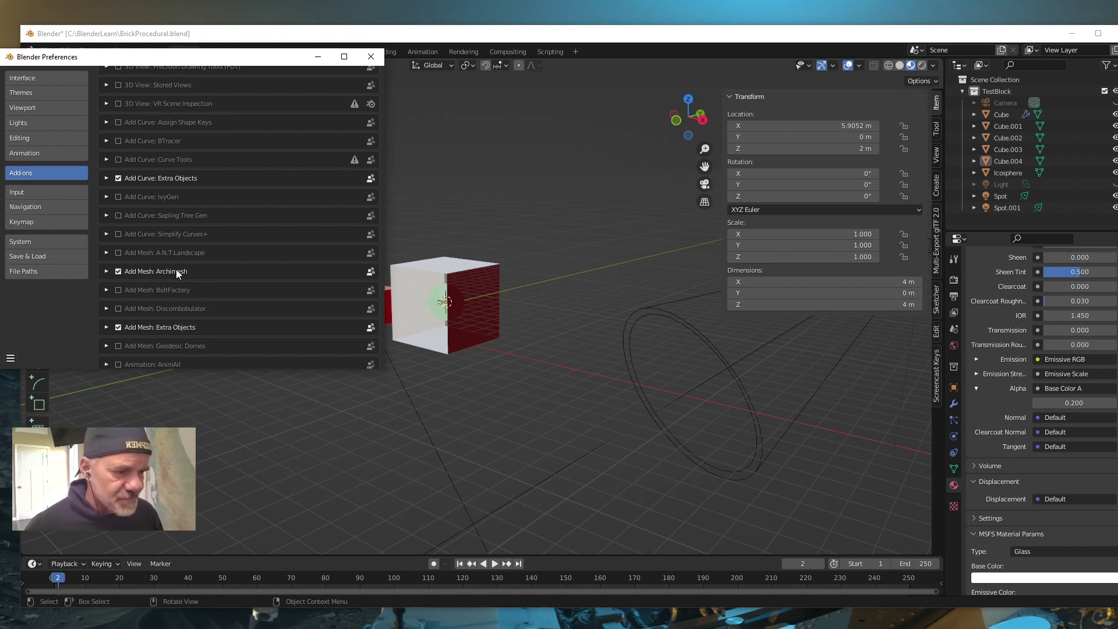
pyautogui.scroll(-3, 201, 312)
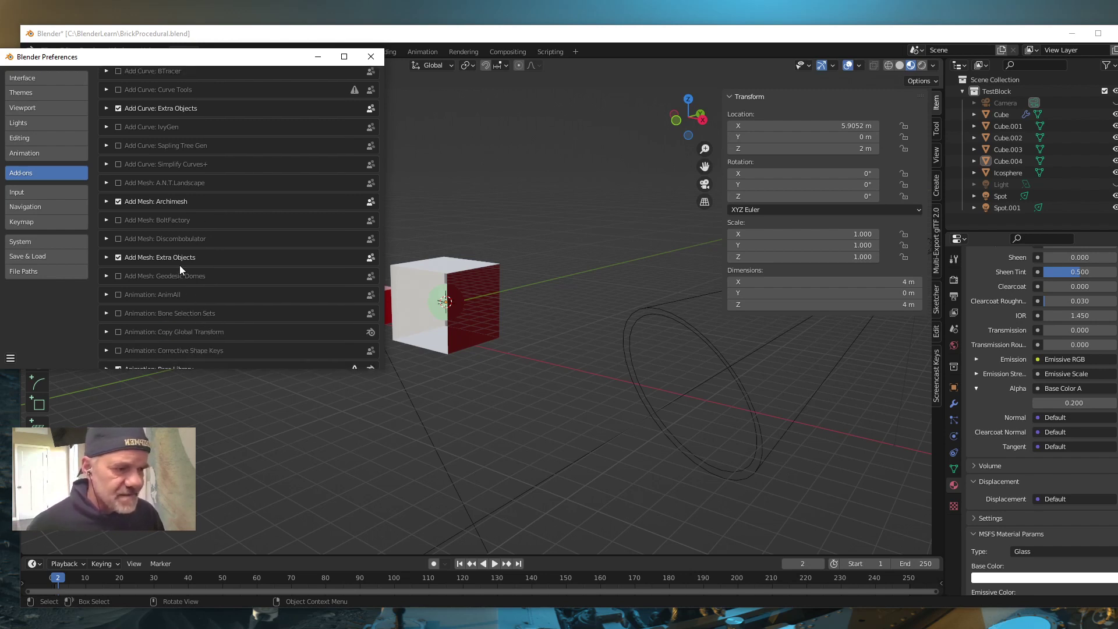
pyautogui.scroll(-9, 216, 316)
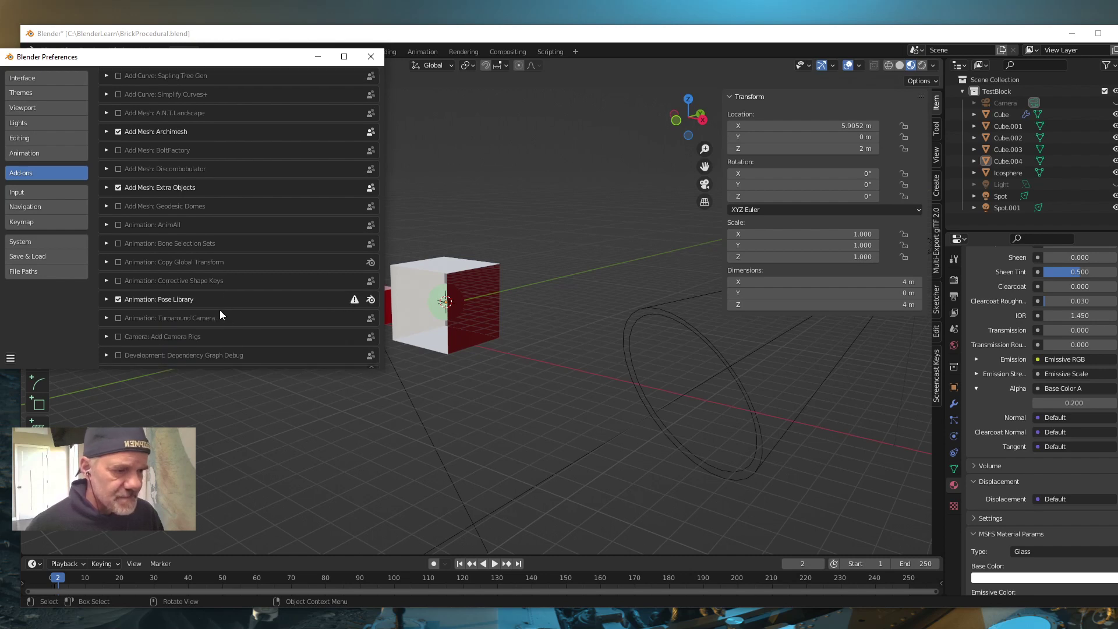
pyautogui.scroll(-9, 262, 307)
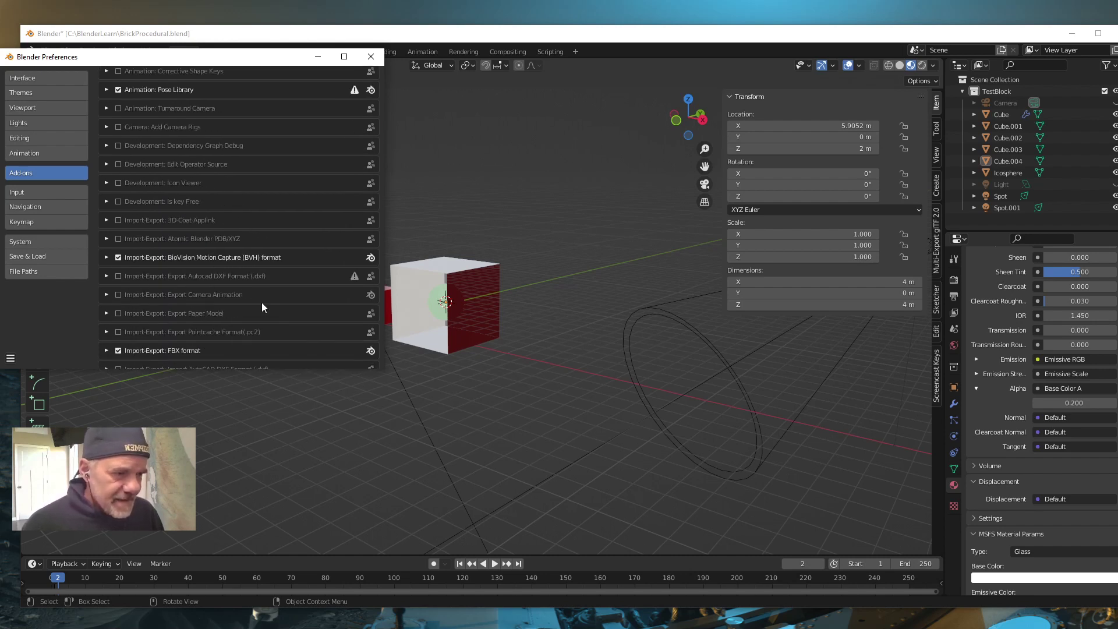
# - Scroll down the Add-ons list to the Microsoft Flight Simulator glTF Extension entry
pyautogui.scroll(-4, 261, 307)
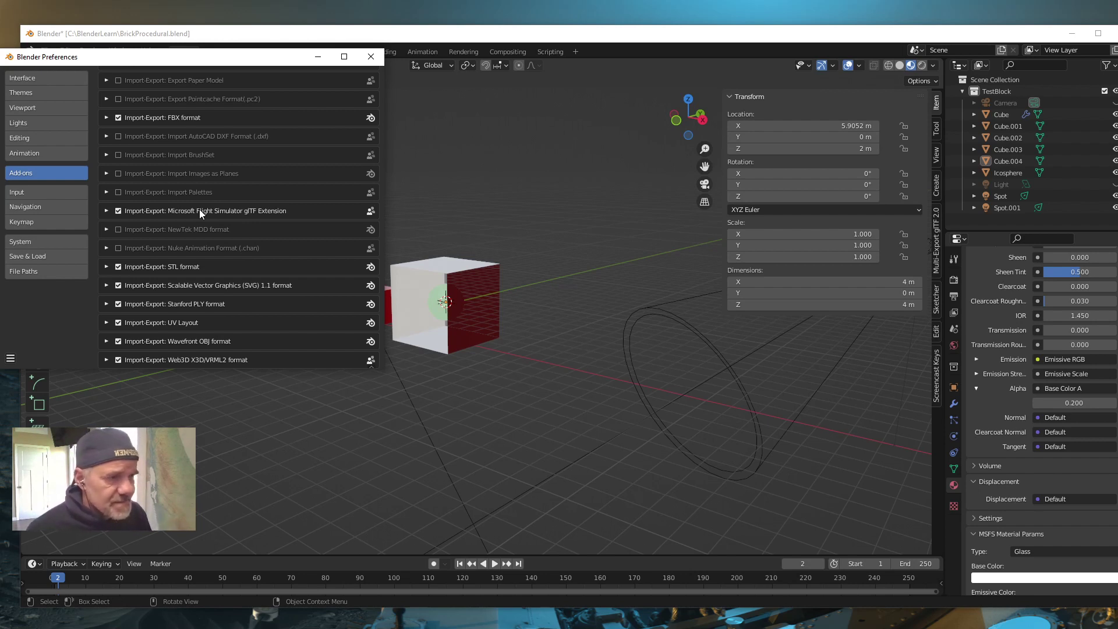
# - Toggle the Microsoft Flight Simulator glTF Extension add-on entry's details
pyautogui.click(106, 212)
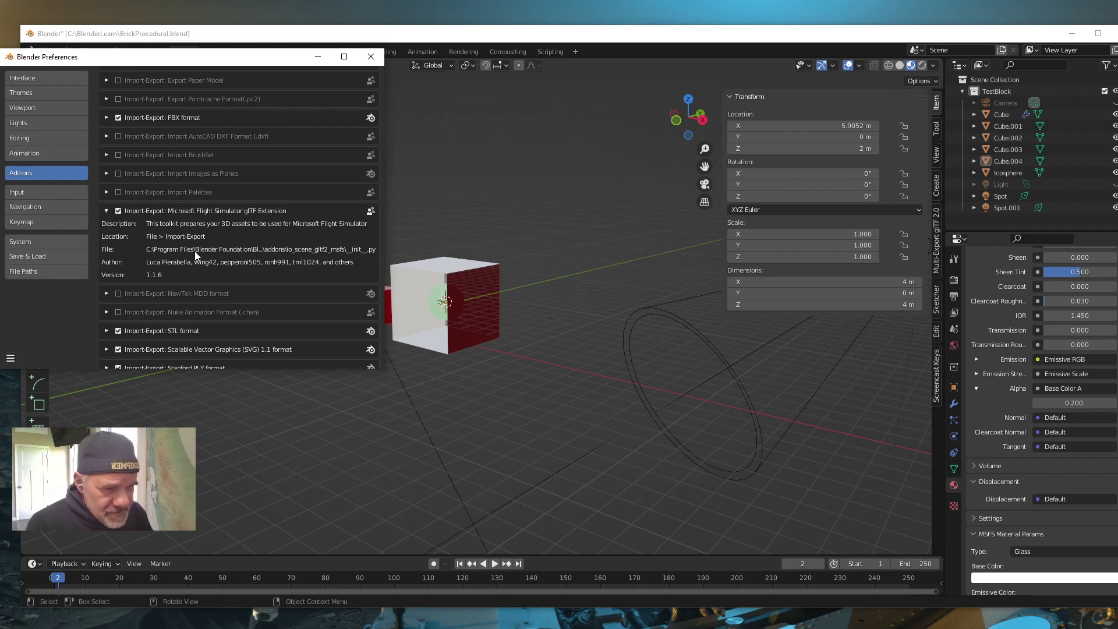
# - Collapse the flight simulator add-on's details and scroll to the end of the add-on list
pyautogui.click(106, 210)
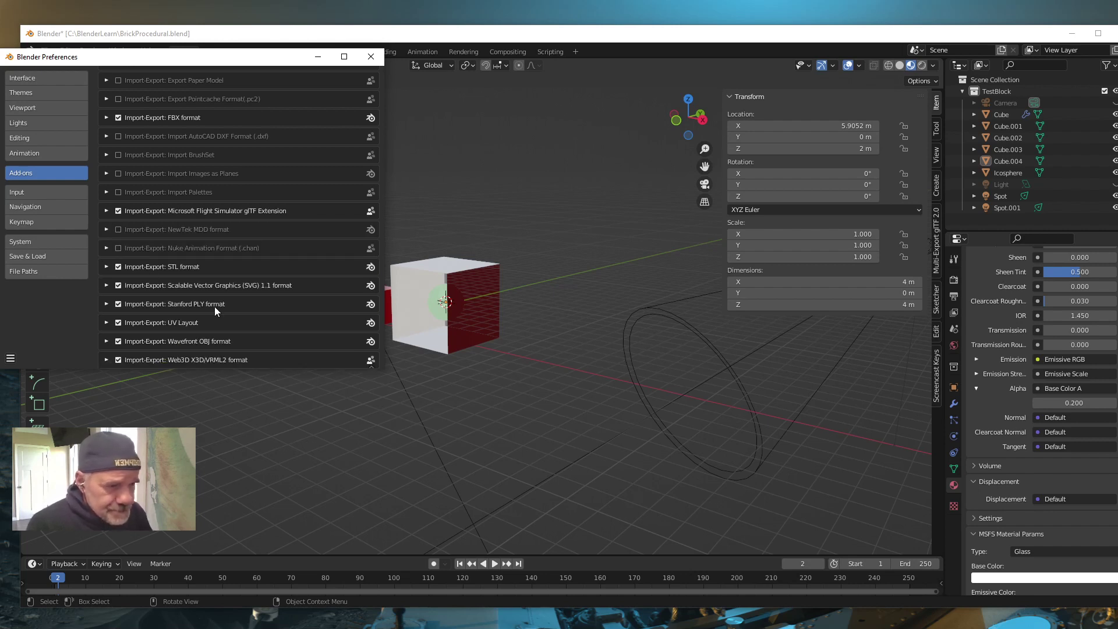
pyautogui.scroll(-9, 249, 307)
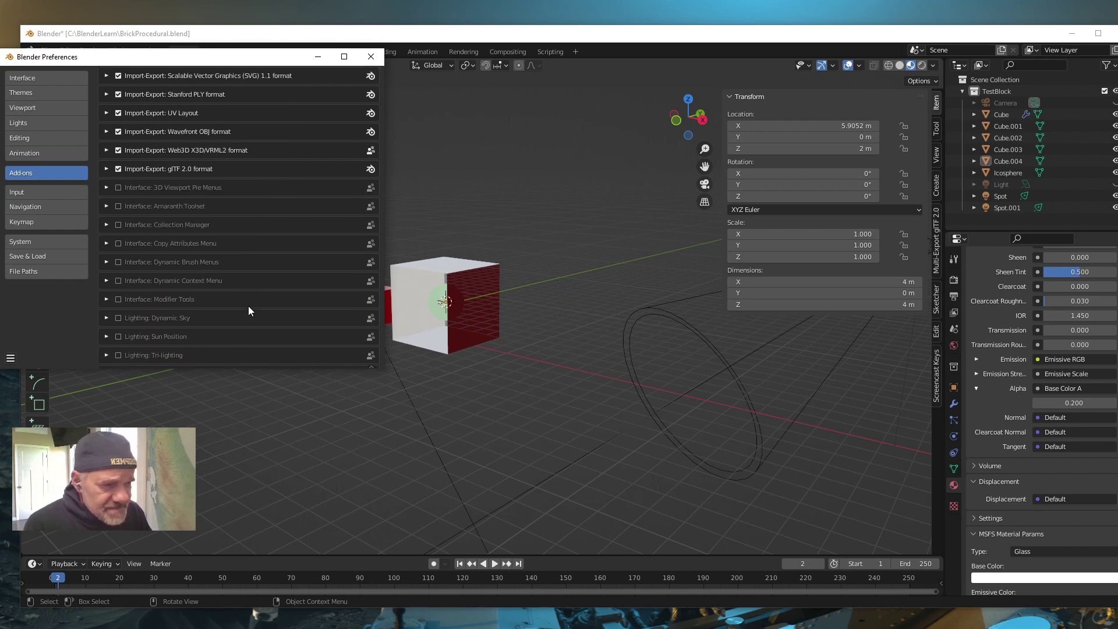
pyautogui.scroll(-20, 248, 310)
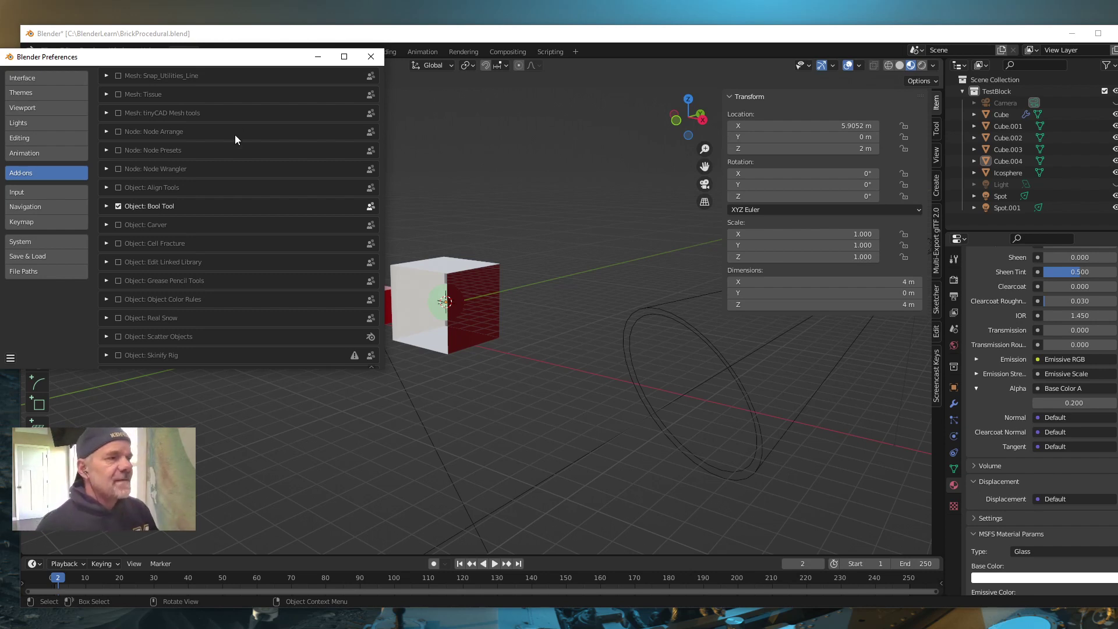
pyautogui.scroll(-3, 252, 257)
pyautogui.scroll(-3, 253, 261)
pyautogui.scroll(-3, 253, 261)
pyautogui.scroll(-3, 252, 261)
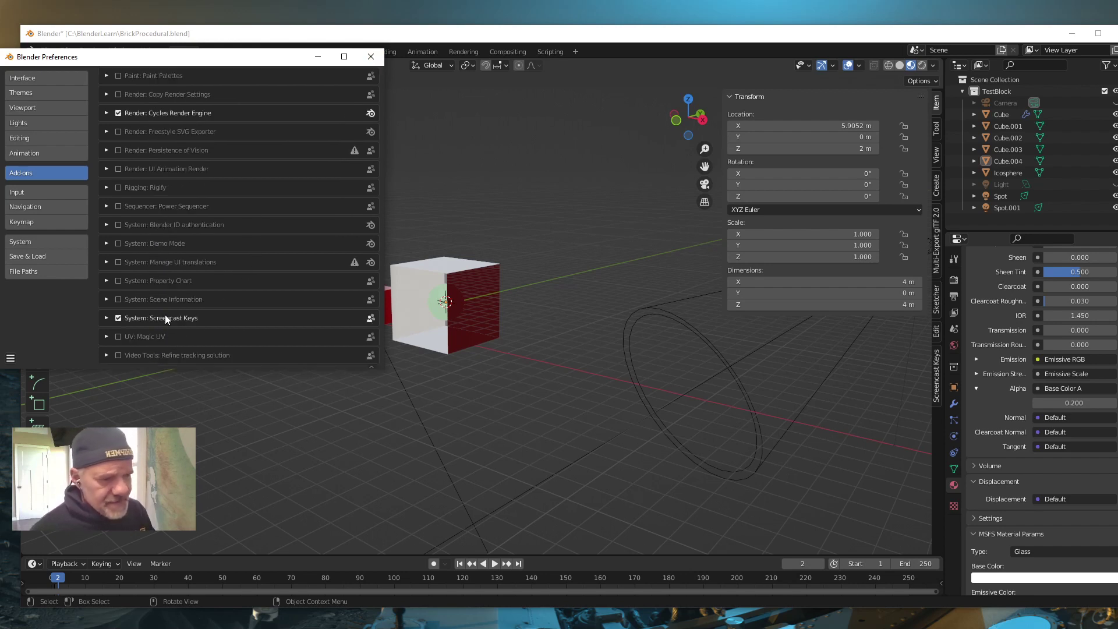
# - Close Preferences and review the material's Alpha 0.200 and MSFS Glass type
pyautogui.click(370, 58)
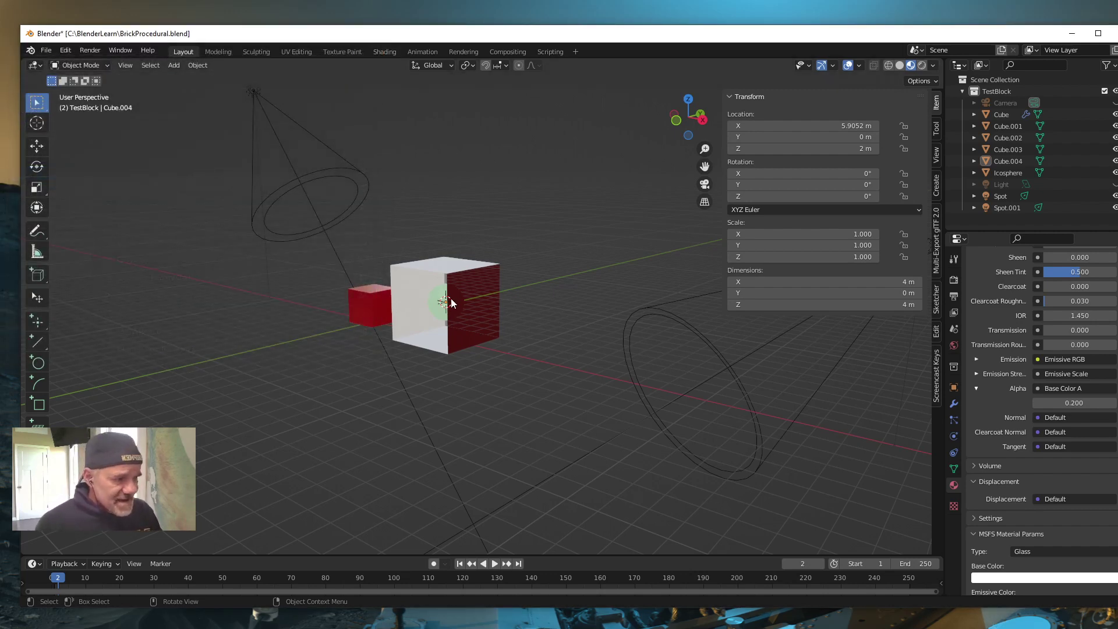
pyautogui.scroll(-2, 456, 303)
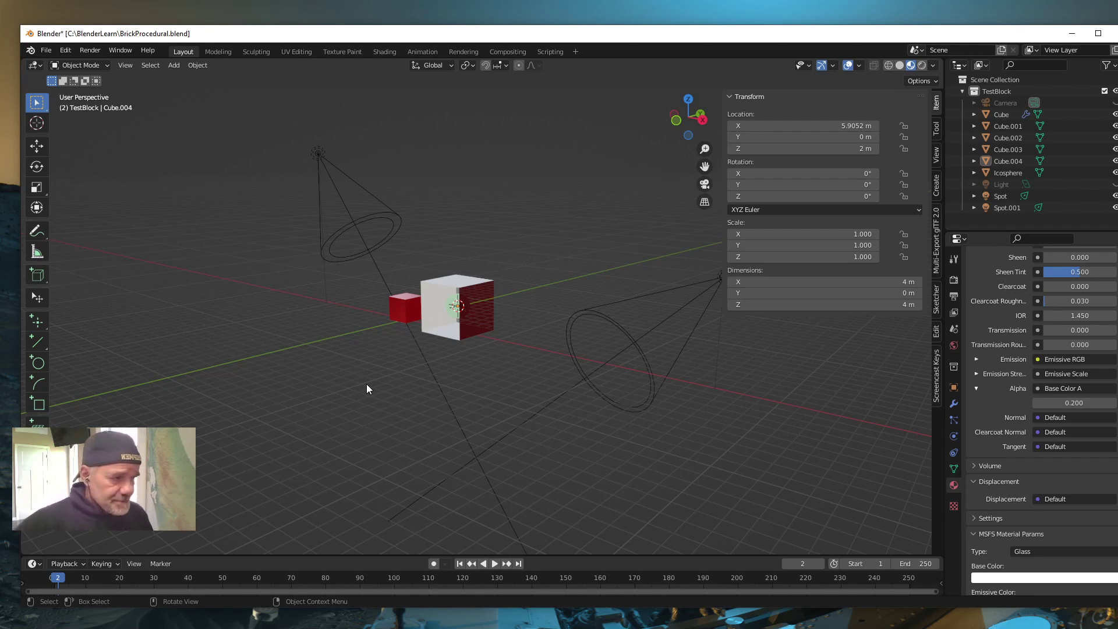
pyautogui.scroll(1, 414, 376)
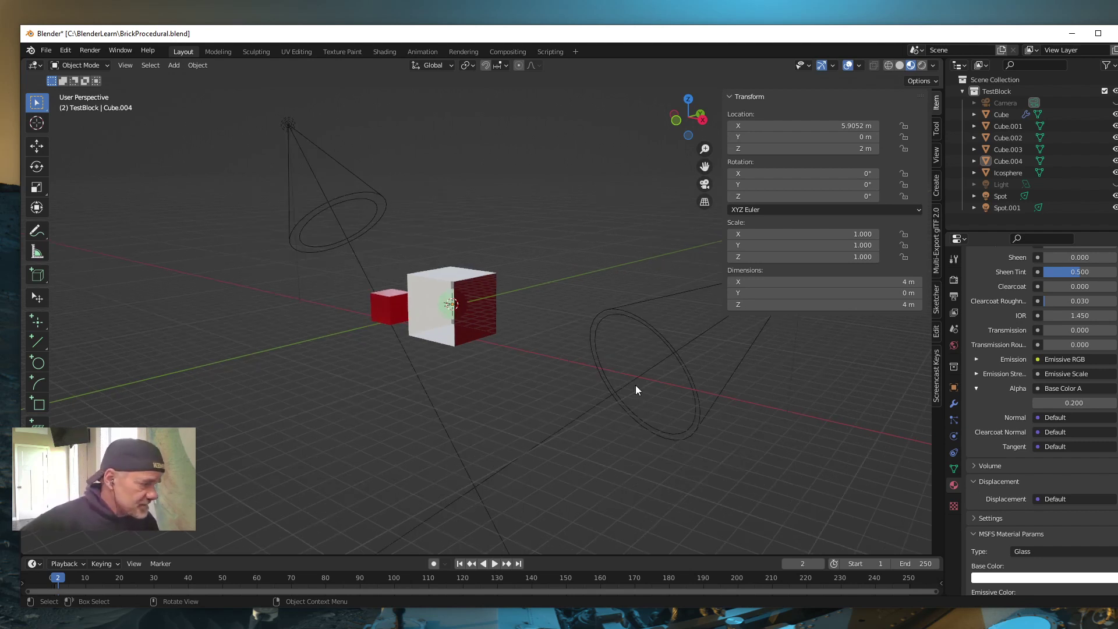
pyautogui.scroll(-8, 1030, 414)
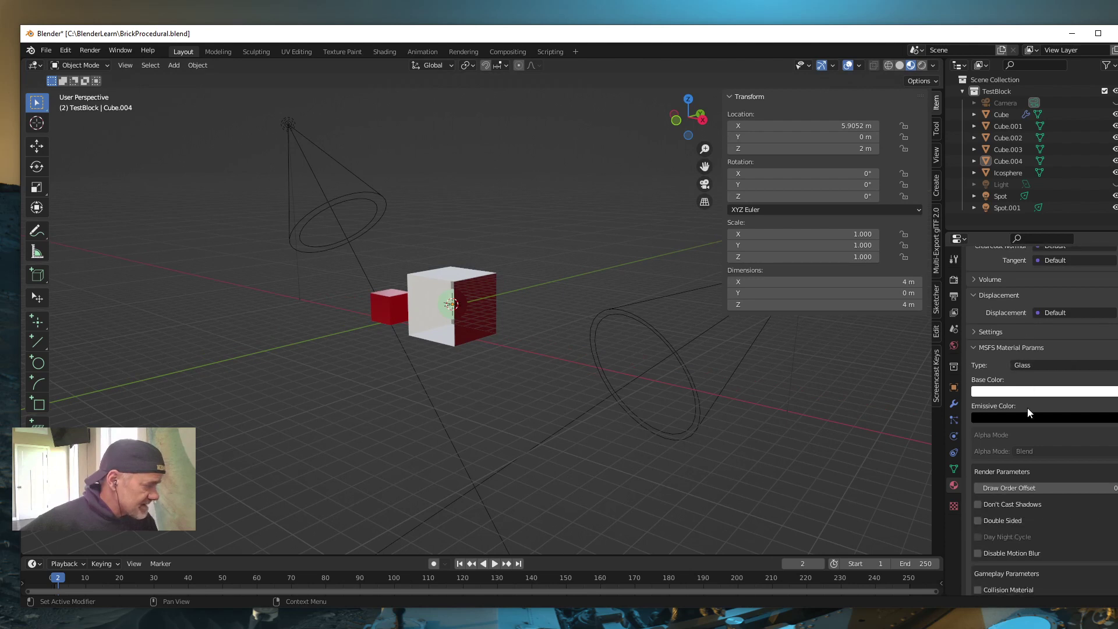
pyautogui.scroll(-2, 1019, 378)
pyautogui.scroll(3, 1018, 367)
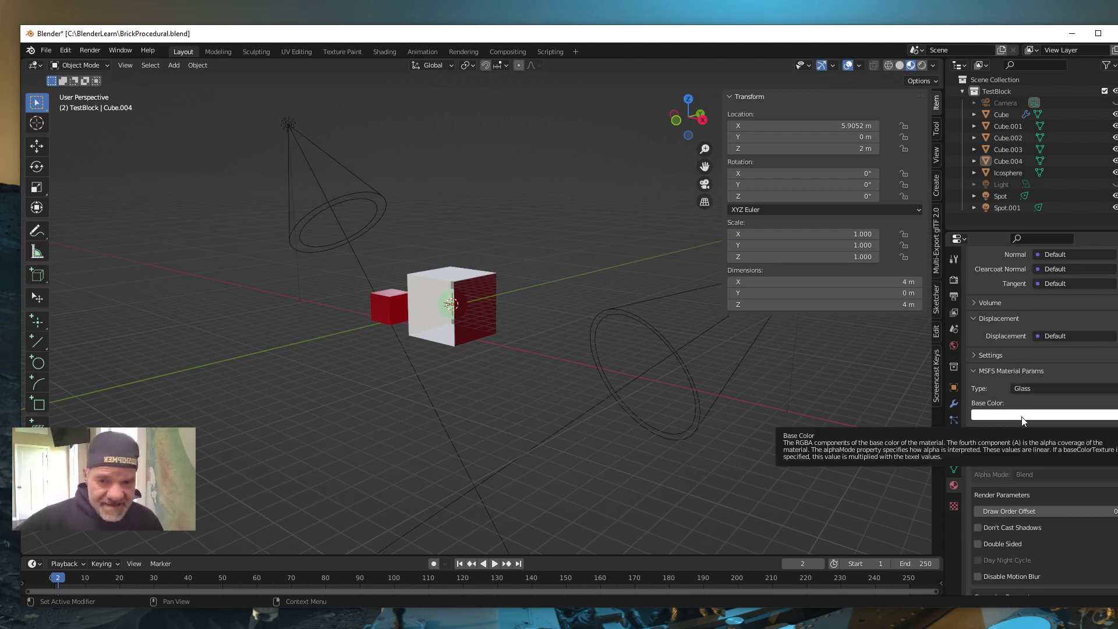
pyautogui.scroll(6, 498, 368)
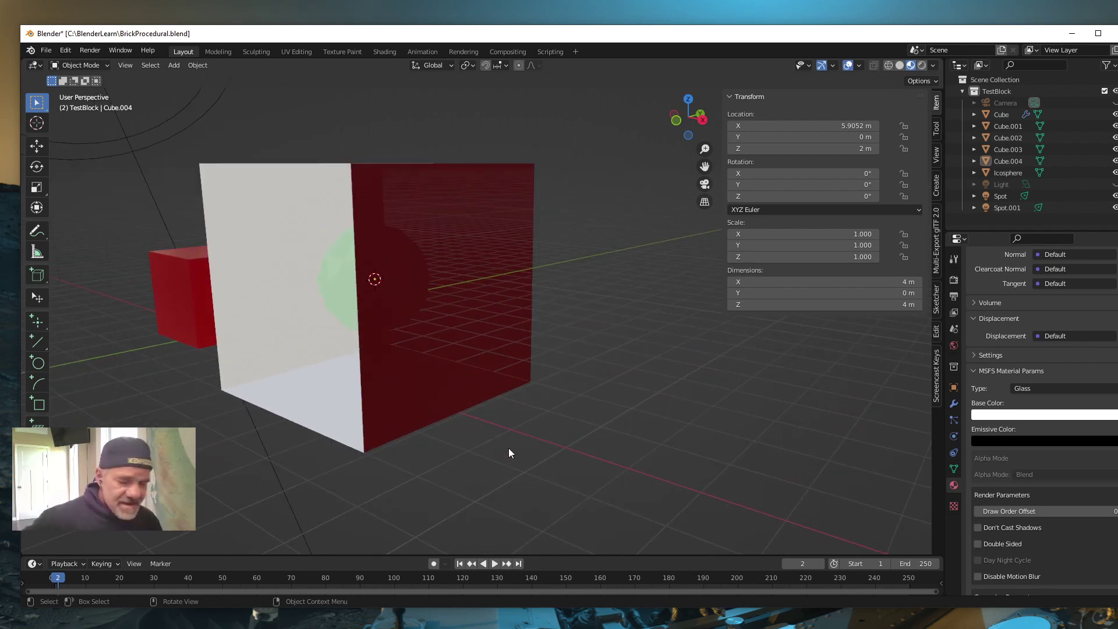
pyautogui.keyDown('shift'); pyautogui.moveTo(473, 459); pyautogui.dragTo(557, 434, button='middle'); pyautogui.keyUp('shift')
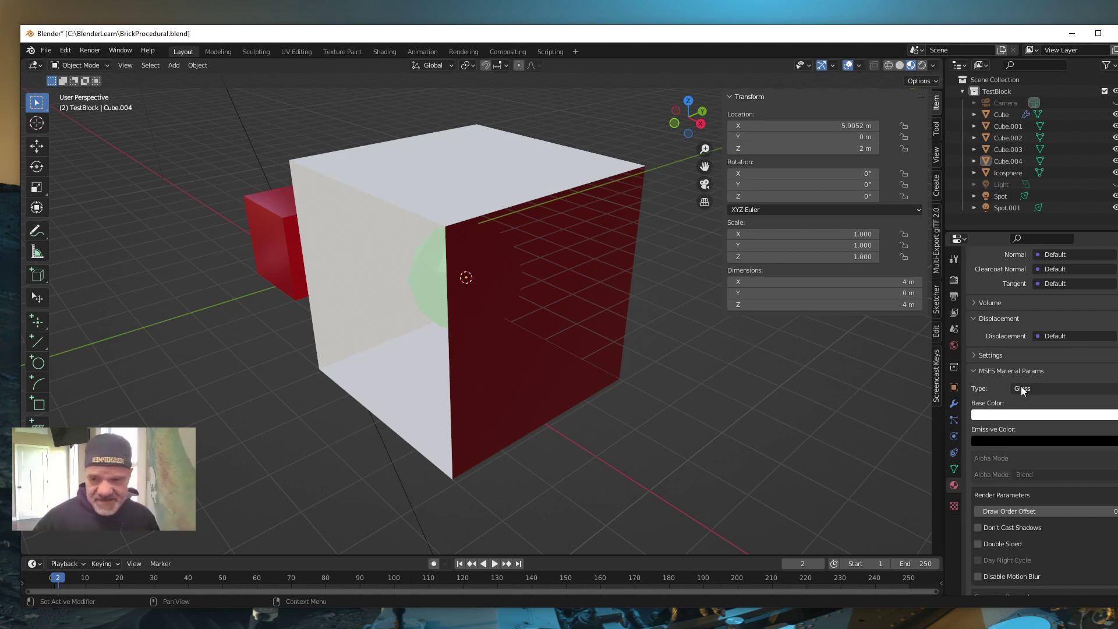
pyautogui.scroll(-5, 520, 429)
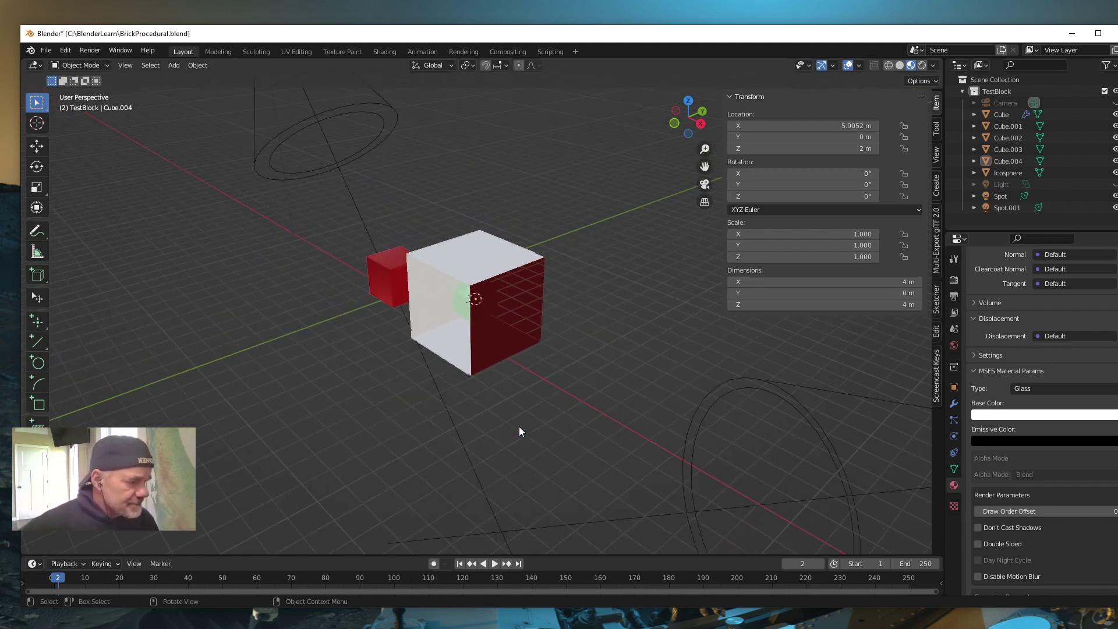
pyautogui.scroll(4, 508, 412)
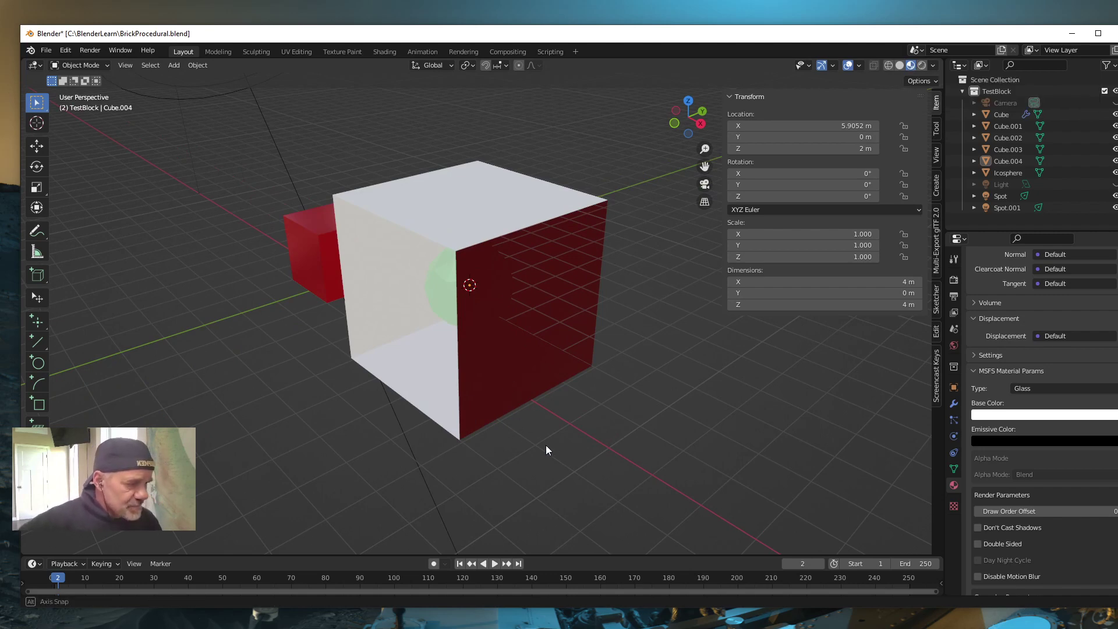
pyautogui.moveTo(546, 445)
pyautogui.mouseDown(button='middle')
pyautogui.moveTo(563, 430)
pyautogui.moveTo(543, 433)
pyautogui.mouseUp(button='middle')
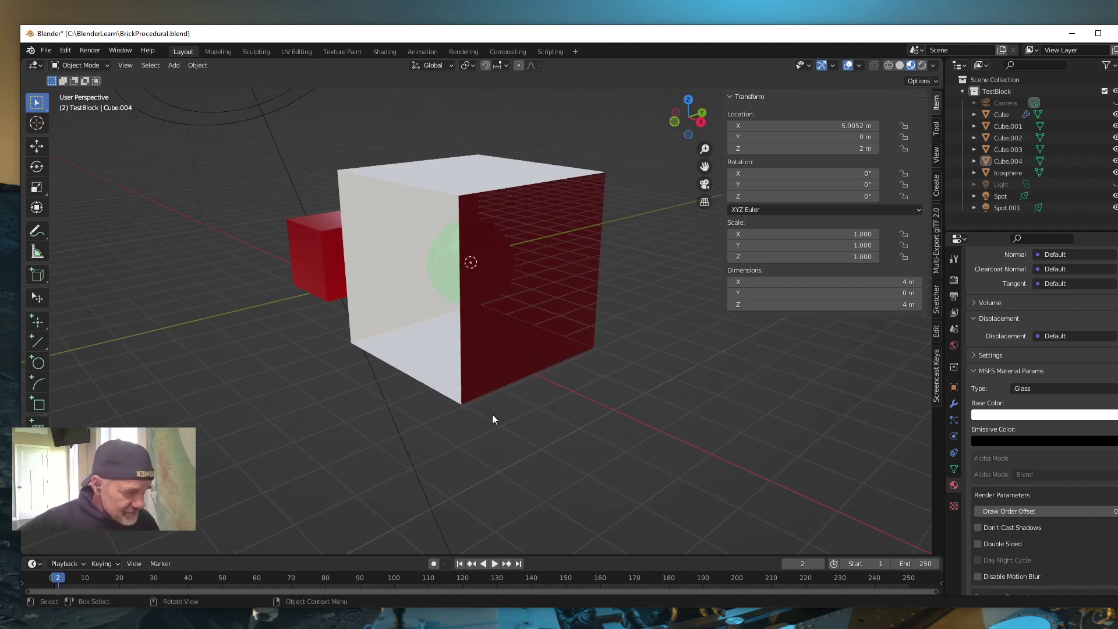
pyautogui.moveTo(492, 415)
pyautogui.mouseDown(button='middle')
pyautogui.moveTo(501, 408)
pyautogui.moveTo(497, 418)
pyautogui.mouseUp(button='middle')
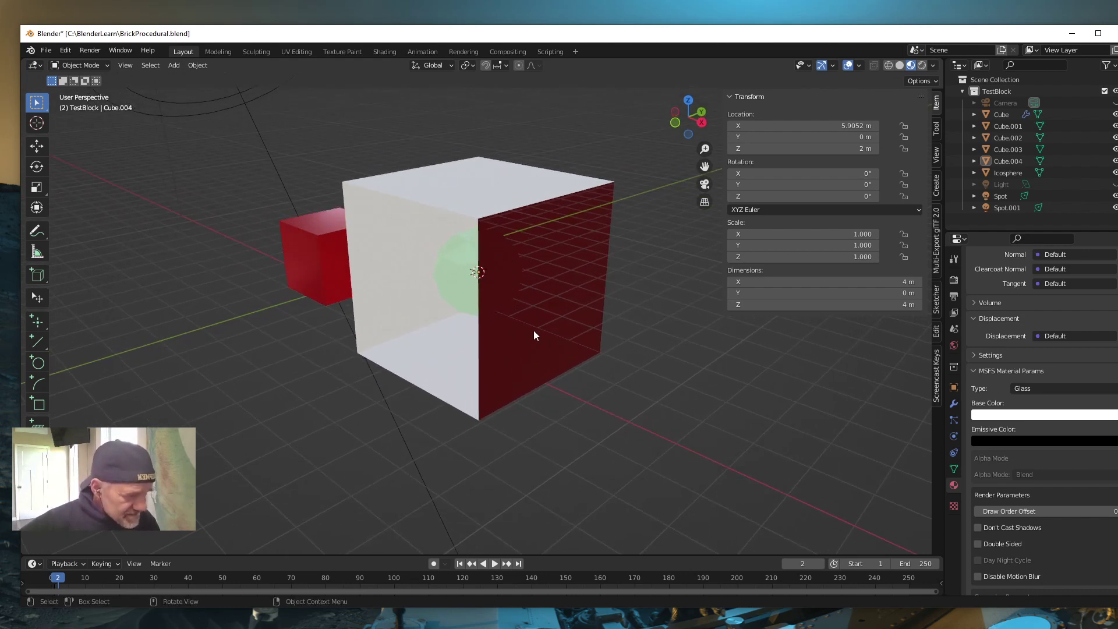
pyautogui.scroll(-6, 1025, 443)
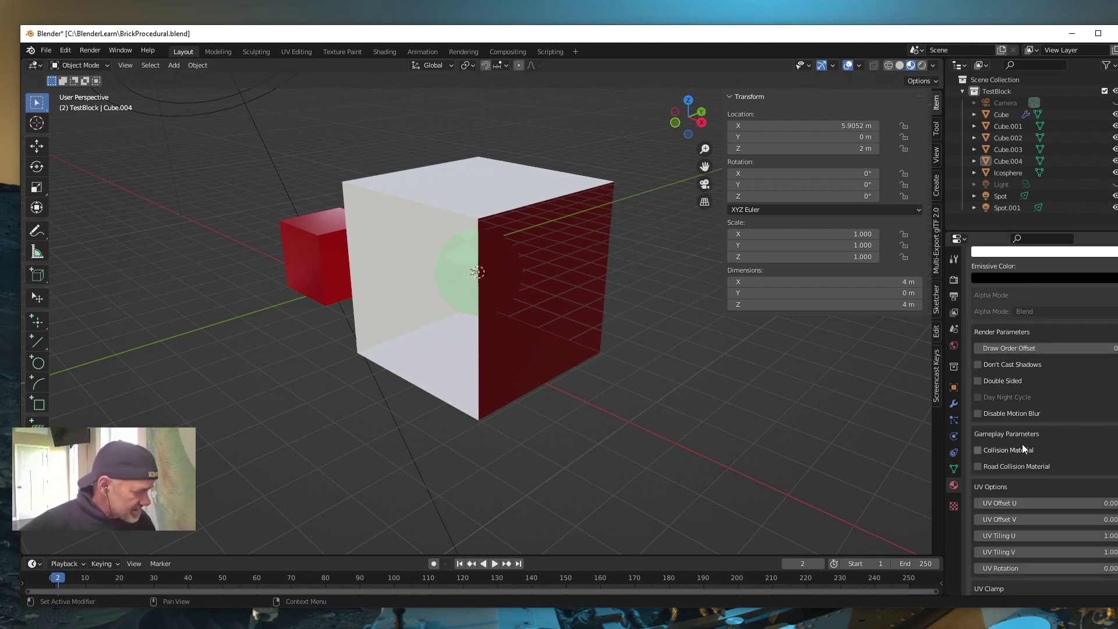
pyautogui.scroll(-8, 1021, 444)
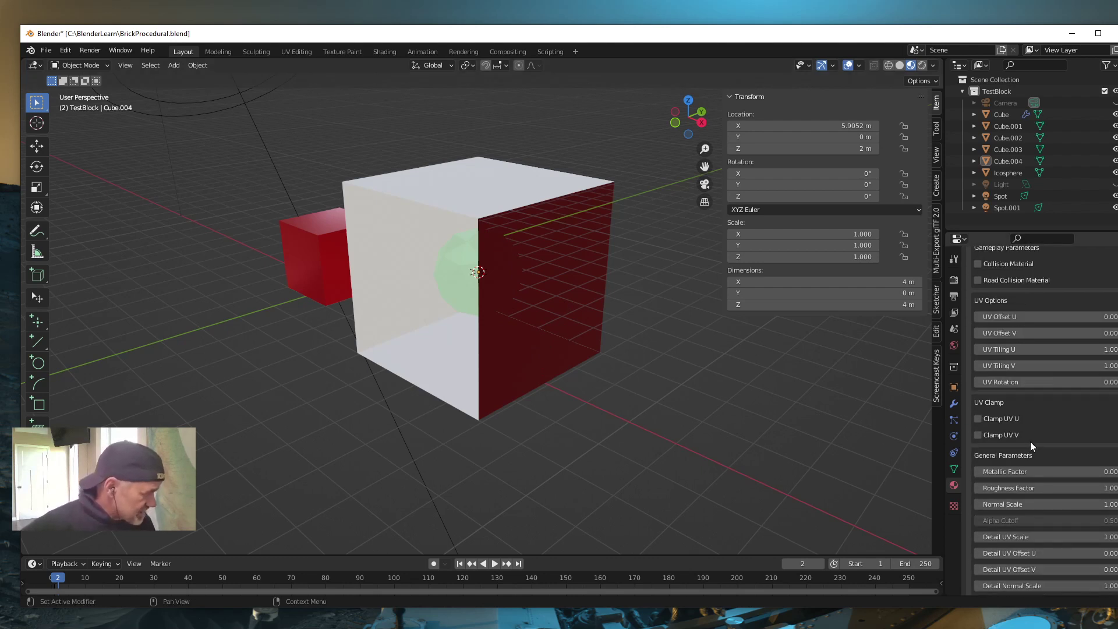
pyautogui.scroll(18, 1029, 441)
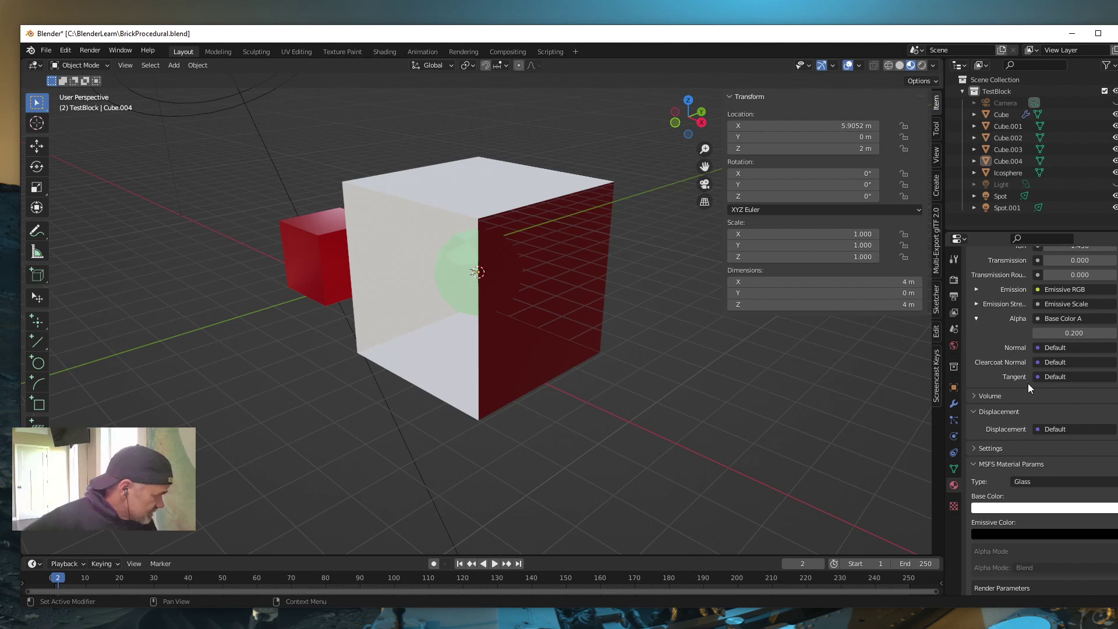
pyautogui.scroll(4, 1028, 383)
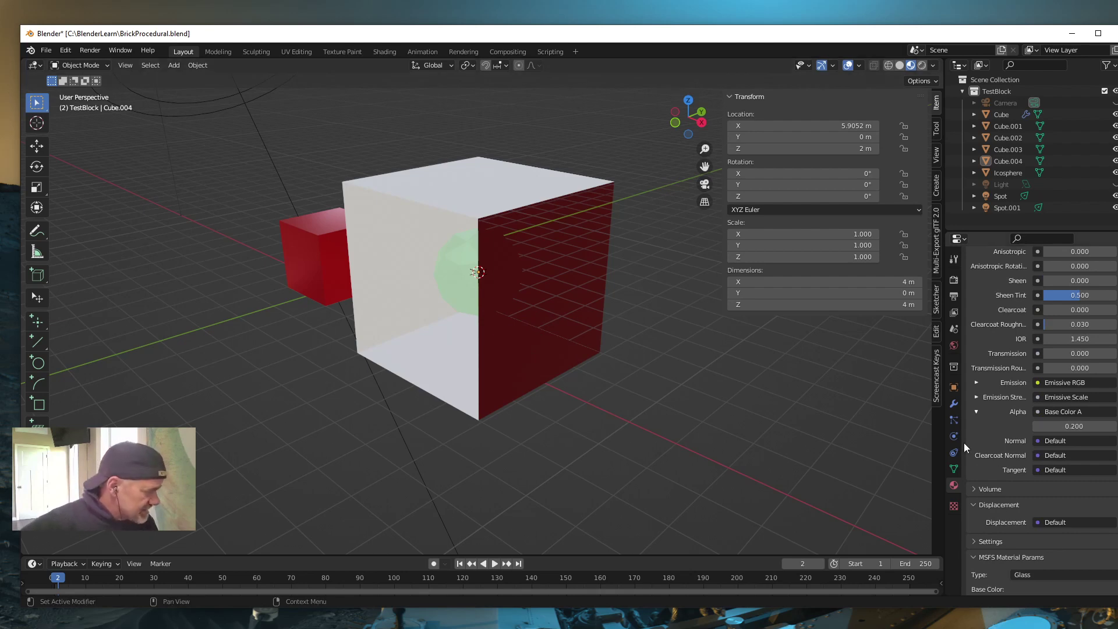
pyautogui.moveTo(659, 360)
pyautogui.mouseDown(button='middle')
pyautogui.moveTo(623, 366)
pyautogui.moveTo(619, 351)
pyautogui.moveTo(596, 350)
pyautogui.moveTo(535, 359)
pyautogui.moveTo(598, 344)
pyautogui.moveTo(664, 355)
pyautogui.moveTo(652, 358)
pyautogui.mouseUp(button='middle')
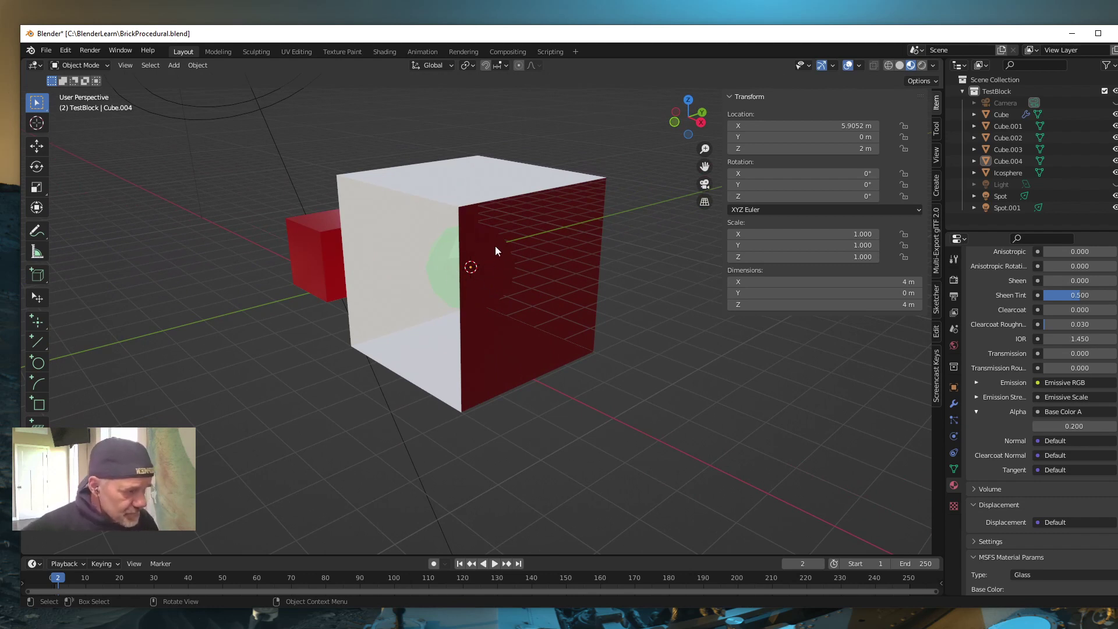
pyautogui.moveTo(603, 301); pyautogui.dragTo(473, 304, button='middle')
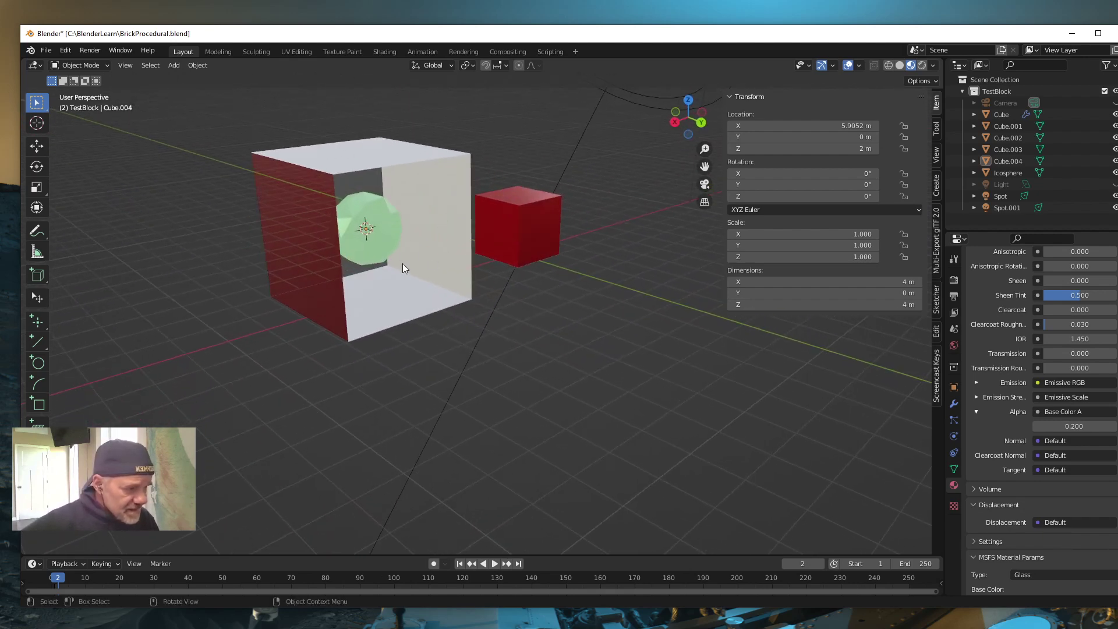
pyautogui.moveTo(409, 277); pyautogui.dragTo(653, 273, button='middle')
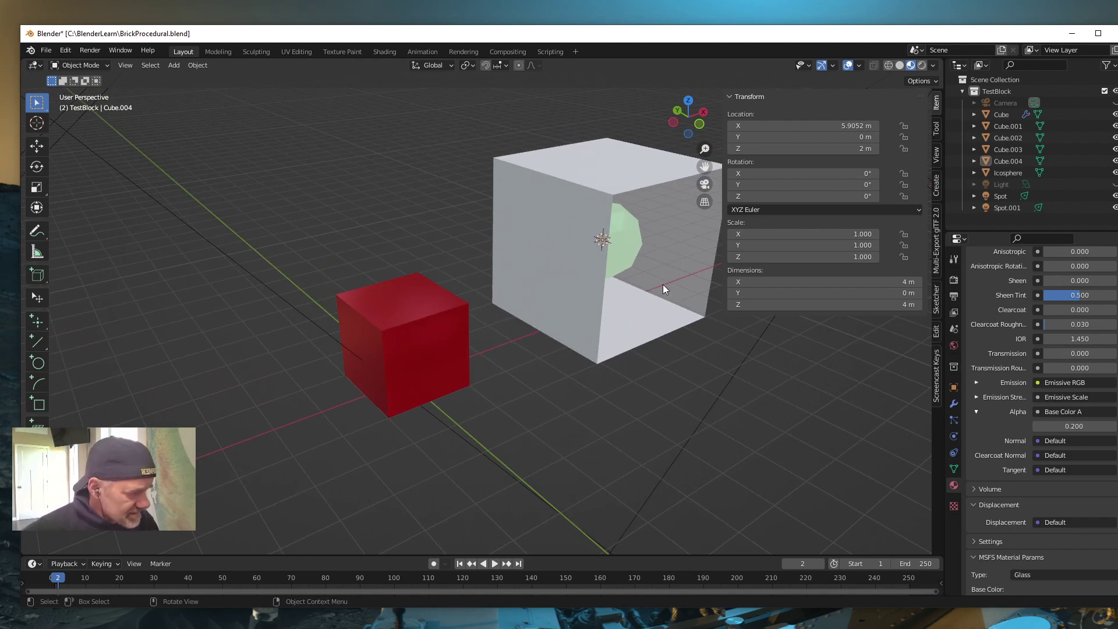
pyautogui.moveTo(663, 288); pyautogui.dragTo(545, 280, button='middle')
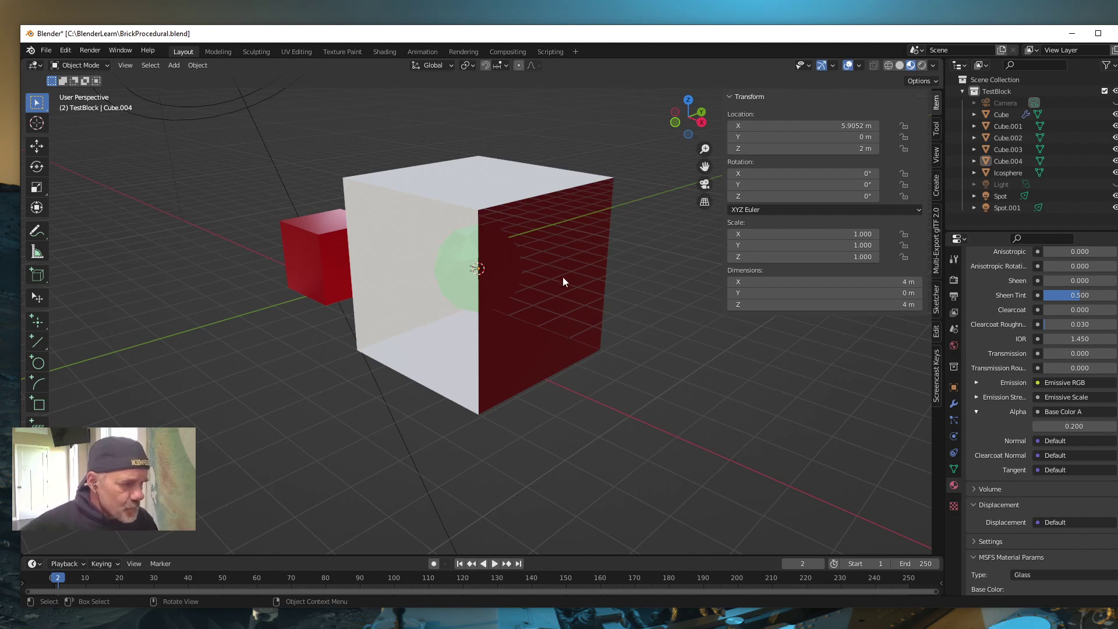
pyautogui.moveTo(674, 379); pyautogui.dragTo(550, 396, button='middle')
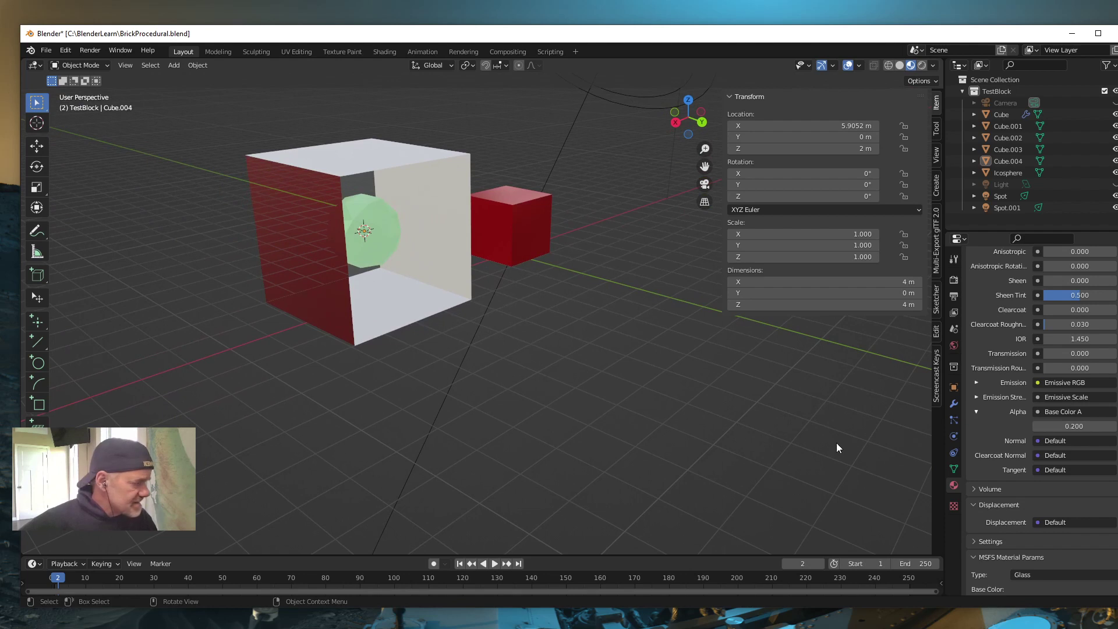
# - Select the hollow Cube.004 and tint its MSFS base colour pale yellow (H 0.133, S 0.471)
pyautogui.click(392, 301)
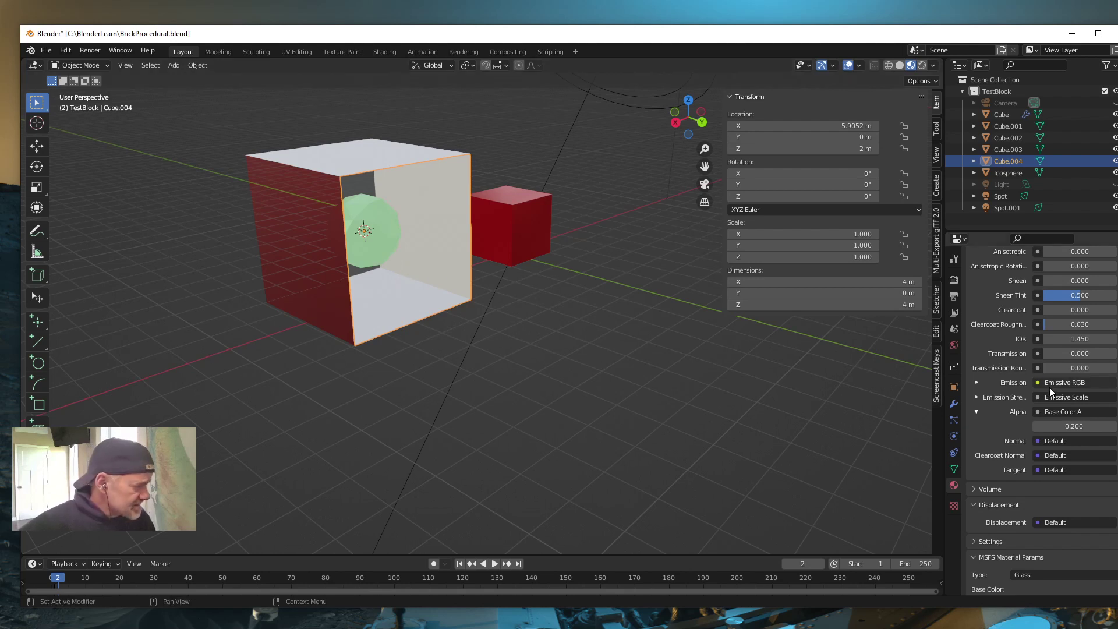
pyautogui.scroll(10, 1037, 386)
pyautogui.scroll(-9, 1035, 397)
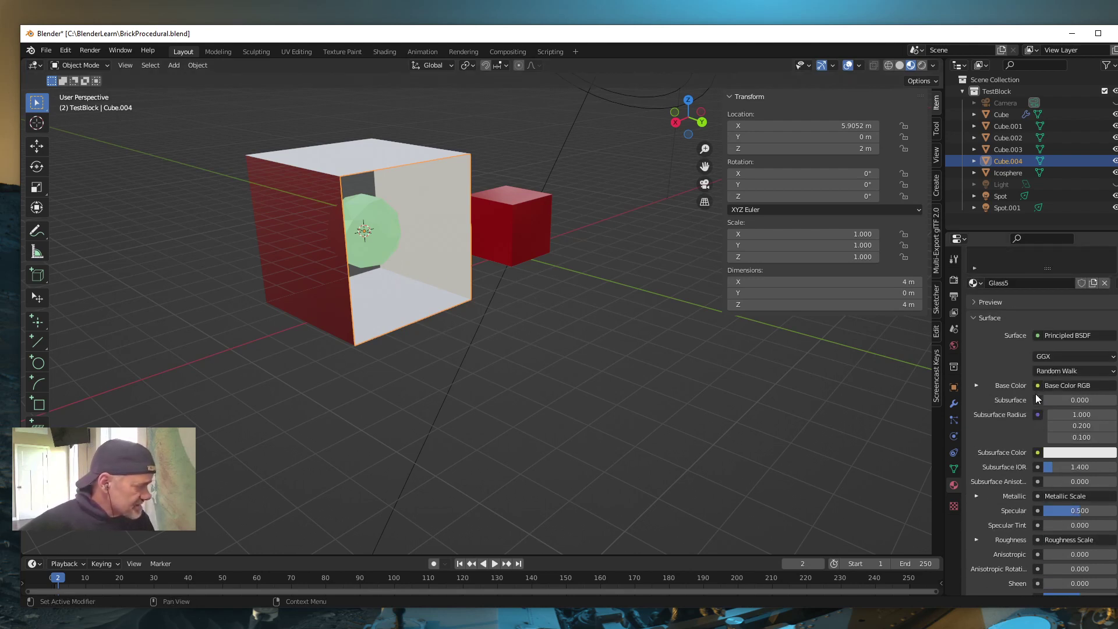
pyautogui.scroll(-9, 1030, 419)
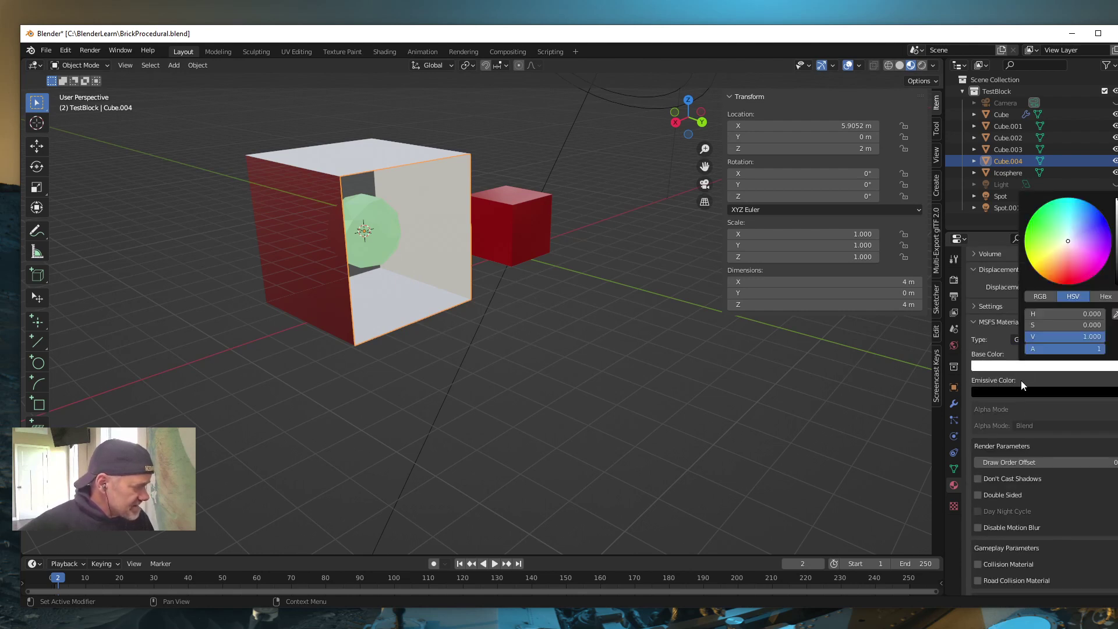
pyautogui.click(1023, 366)
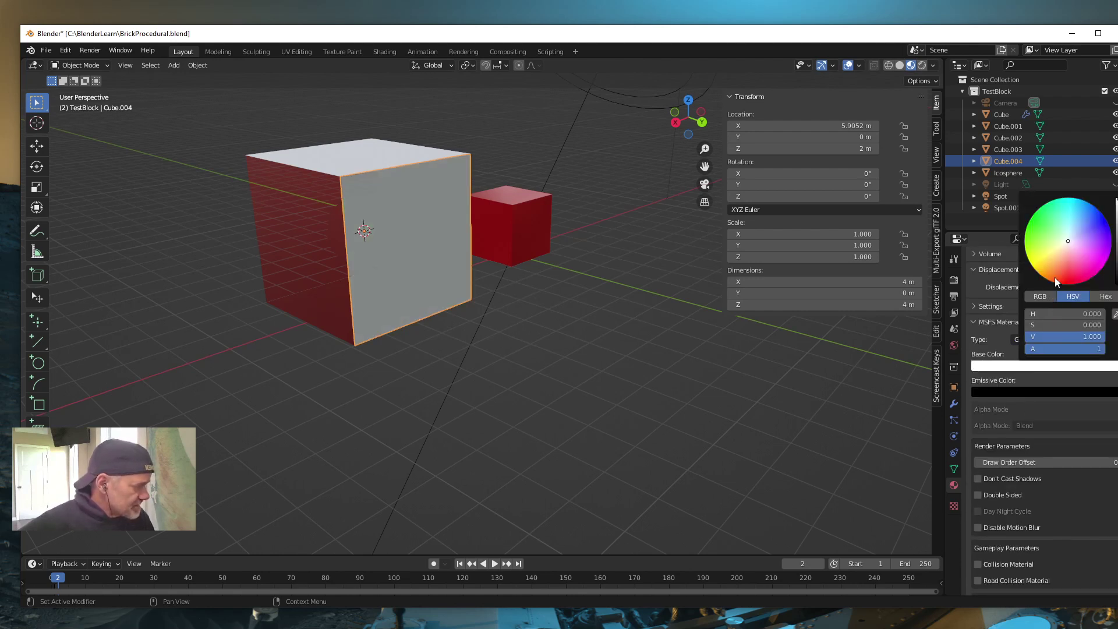
pyautogui.moveTo(1067, 243); pyautogui.dragTo(1060, 247)
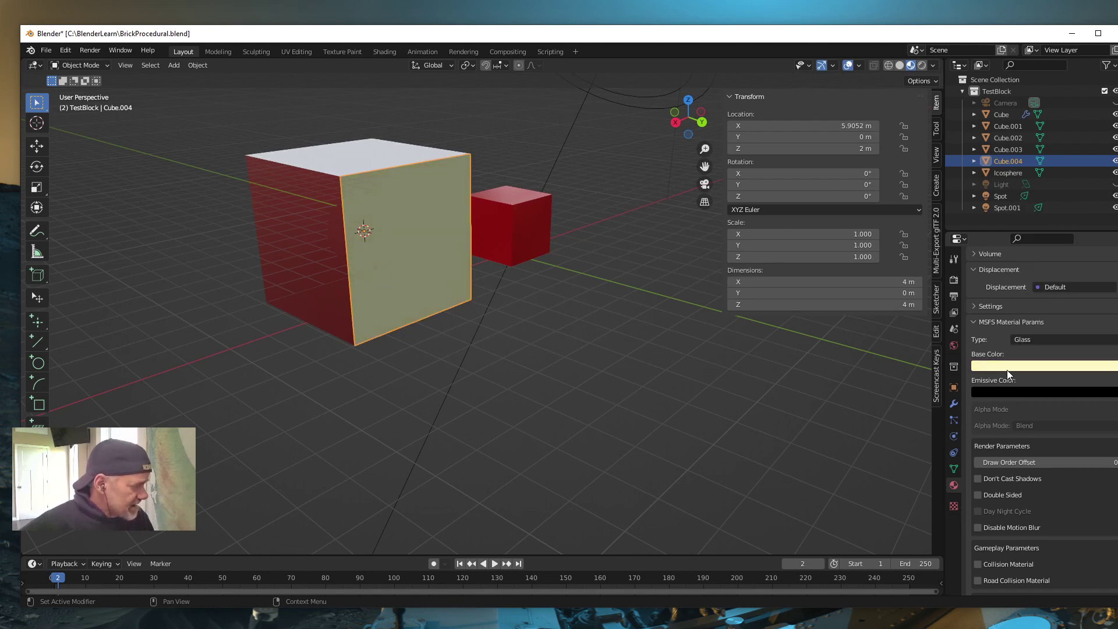
pyautogui.moveTo(655, 421); pyautogui.dragTo(618, 419, button='middle')
# - Set the material's Principled BSDF Alpha to 0.1 and look into the transparent cube
pyautogui.scroll(-3, 1049, 481)
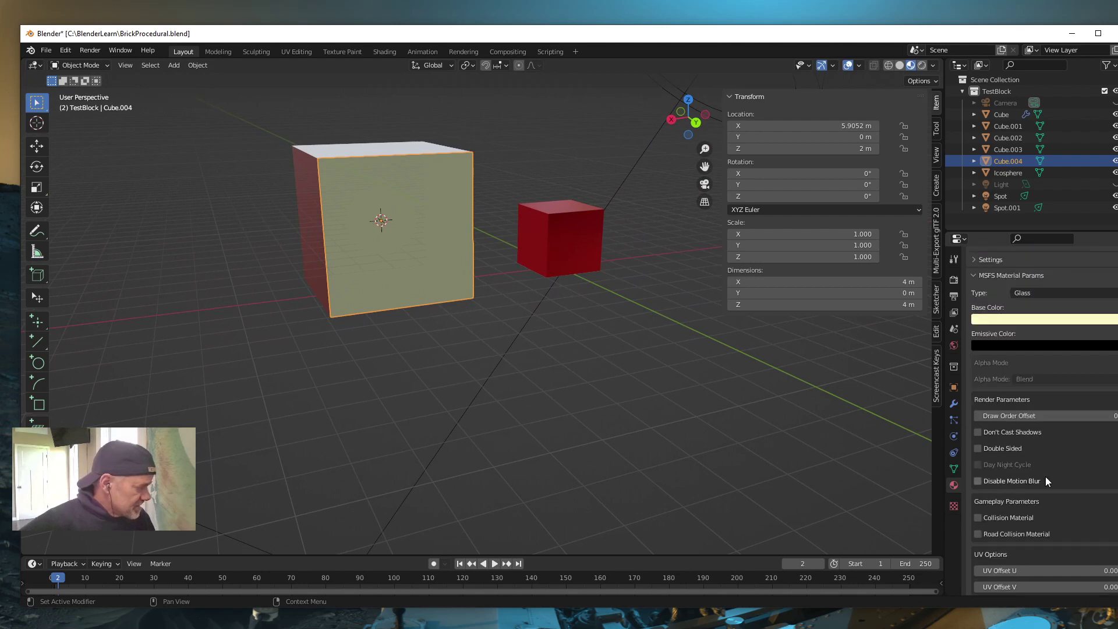
pyautogui.scroll(12, 1048, 473)
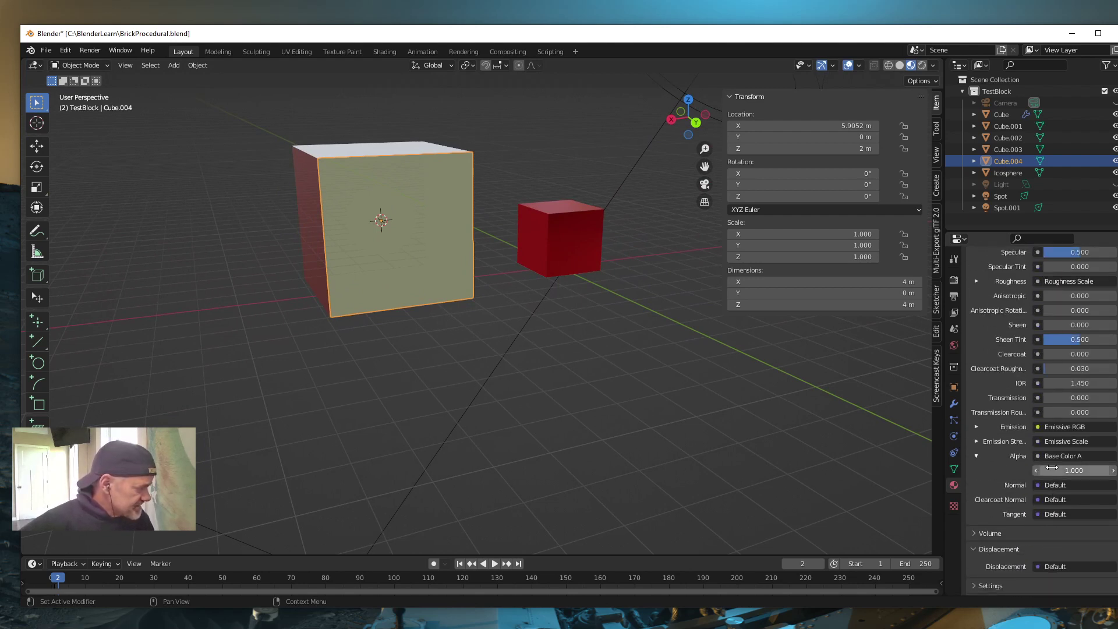
pyautogui.click(1074, 471)
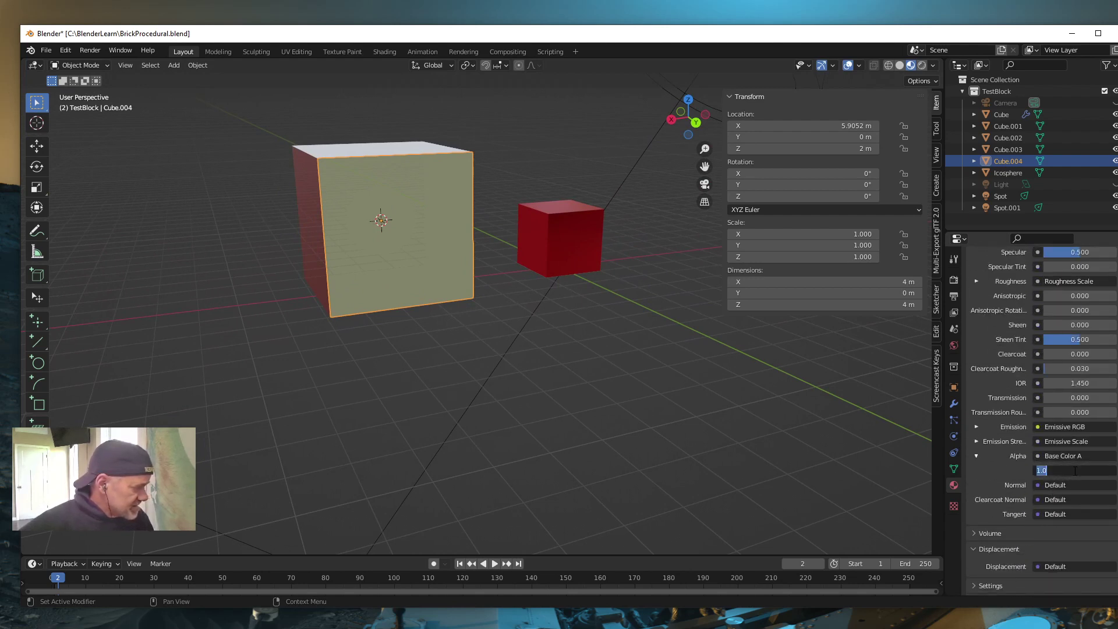
pyautogui.write('1.')
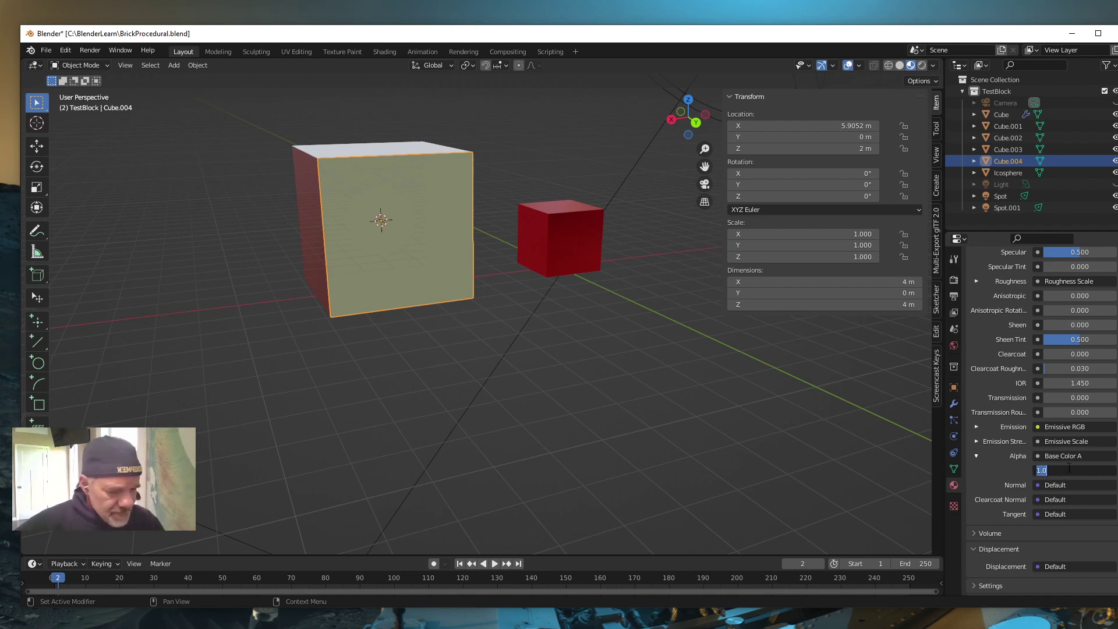
pyautogui.write('.1')
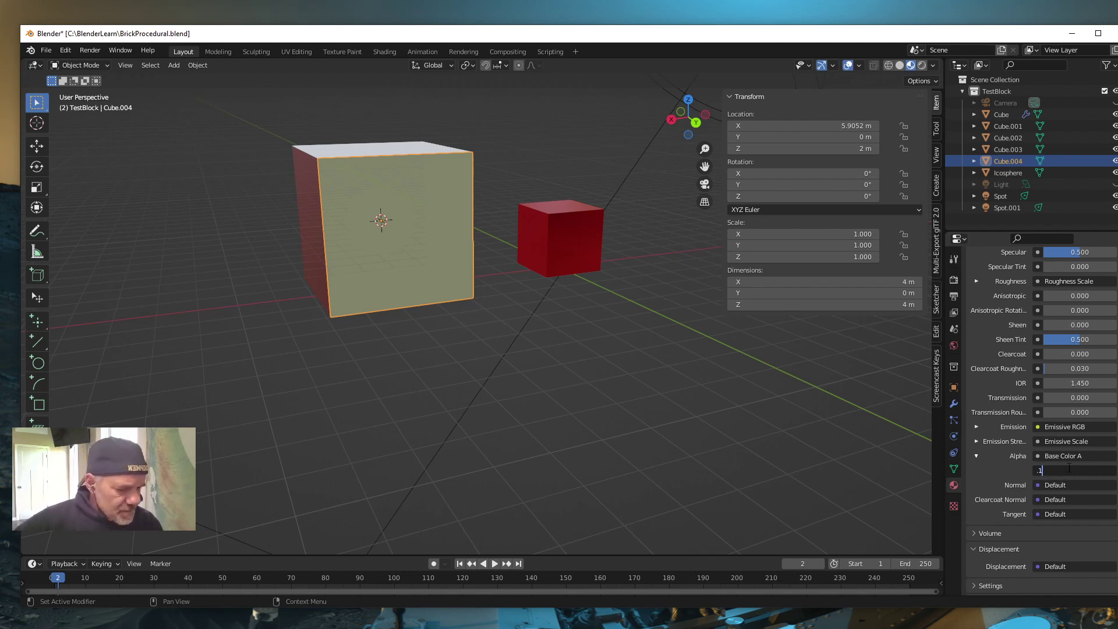
pyautogui.press('Return')
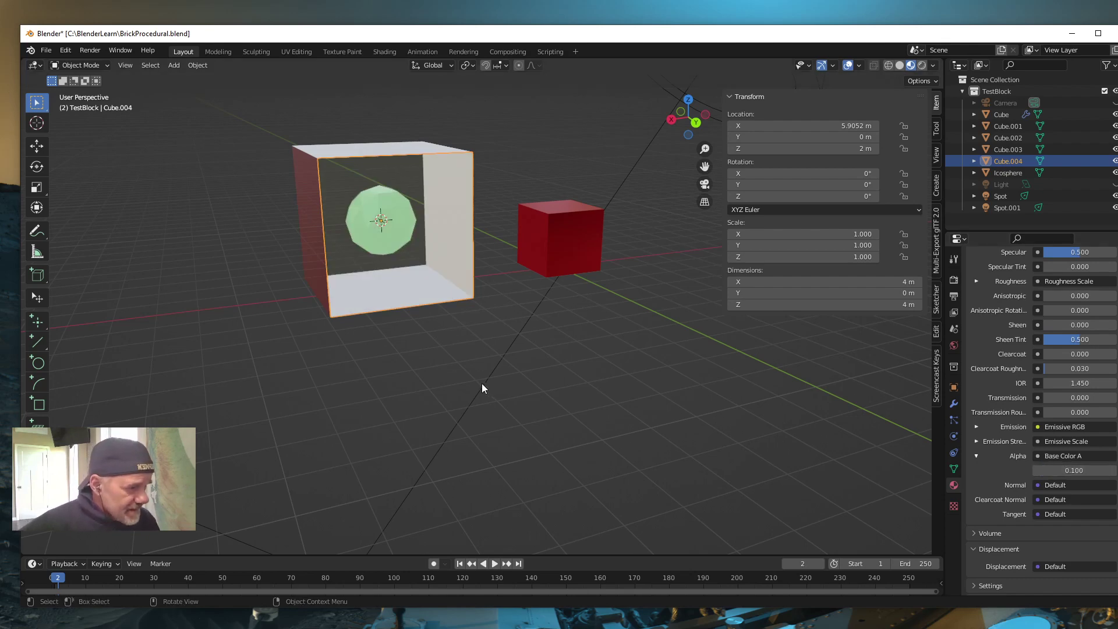
pyautogui.moveTo(480, 383)
pyautogui.mouseDown(button='middle')
pyautogui.moveTo(515, 382)
pyautogui.moveTo(500, 380)
pyautogui.mouseUp(button='middle')
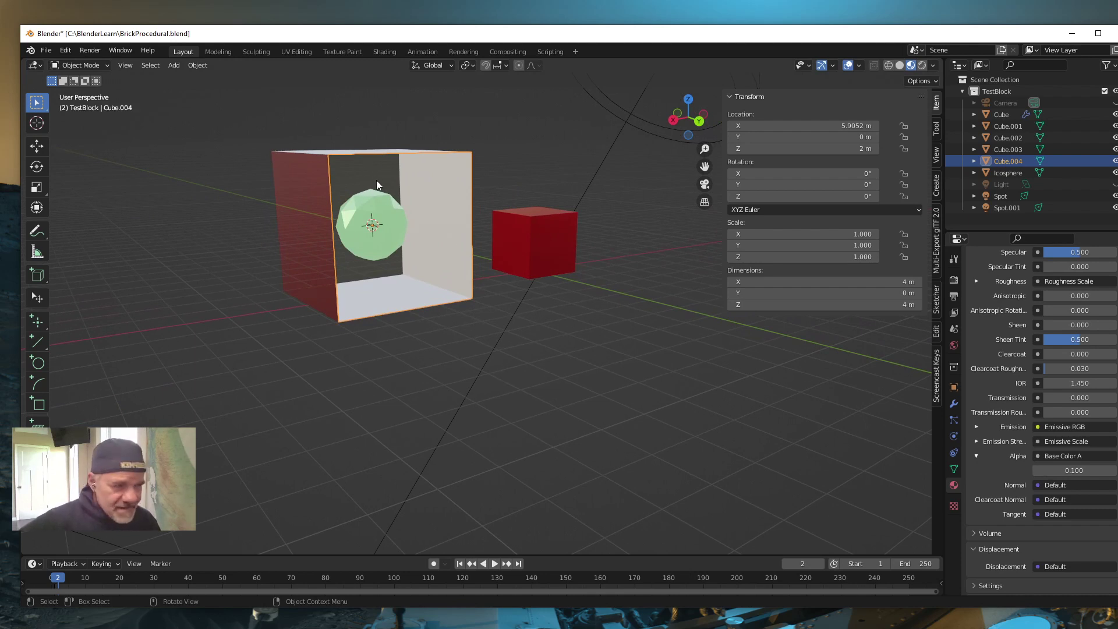
pyautogui.moveTo(400, 319)
pyautogui.mouseDown(button='middle')
pyautogui.moveTo(406, 333)
pyautogui.moveTo(414, 316)
pyautogui.moveTo(401, 309)
pyautogui.moveTo(396, 322)
pyautogui.mouseUp(button='middle')
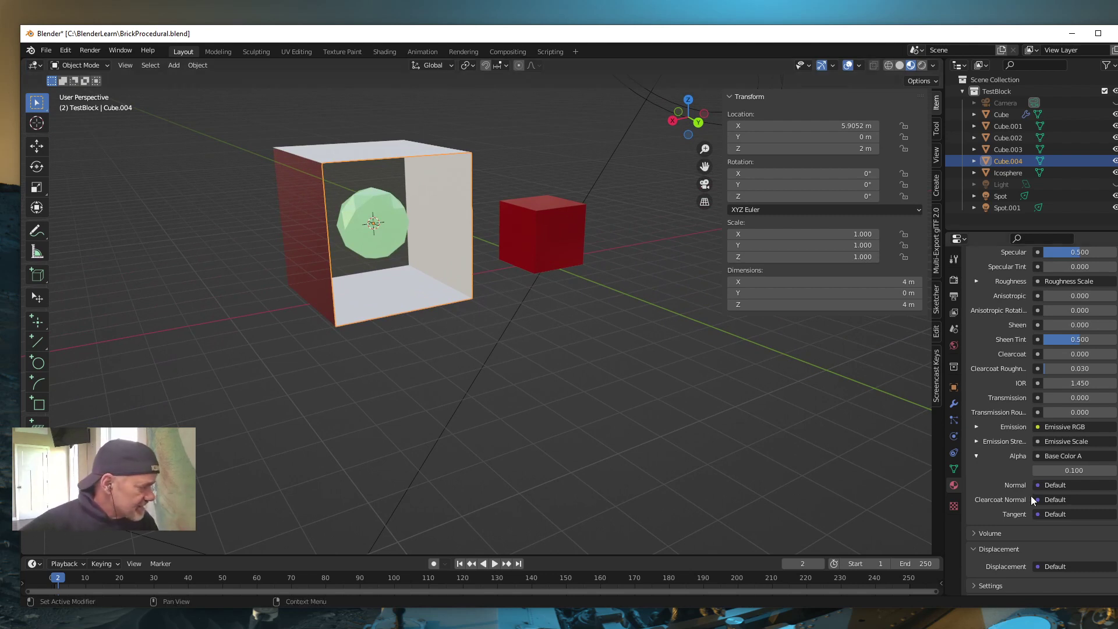
# - Change the material's Alpha to 0.2
pyautogui.click(1073, 471)
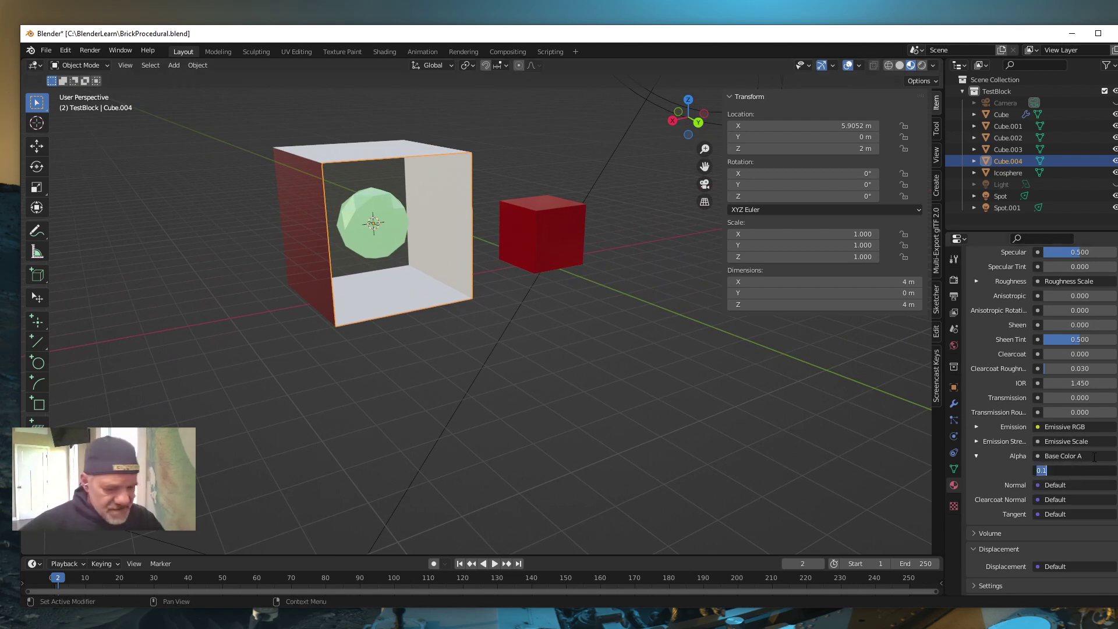
pyautogui.write('.2')
pyautogui.press('Return')
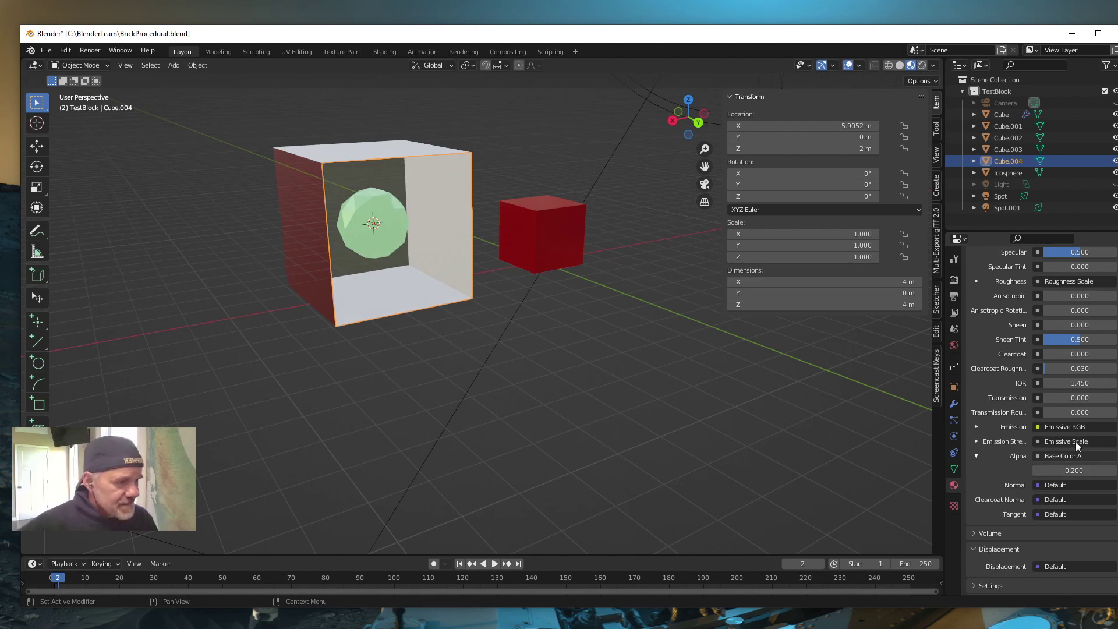
pyautogui.moveTo(385, 242); pyautogui.dragTo(367, 324, button='middle')
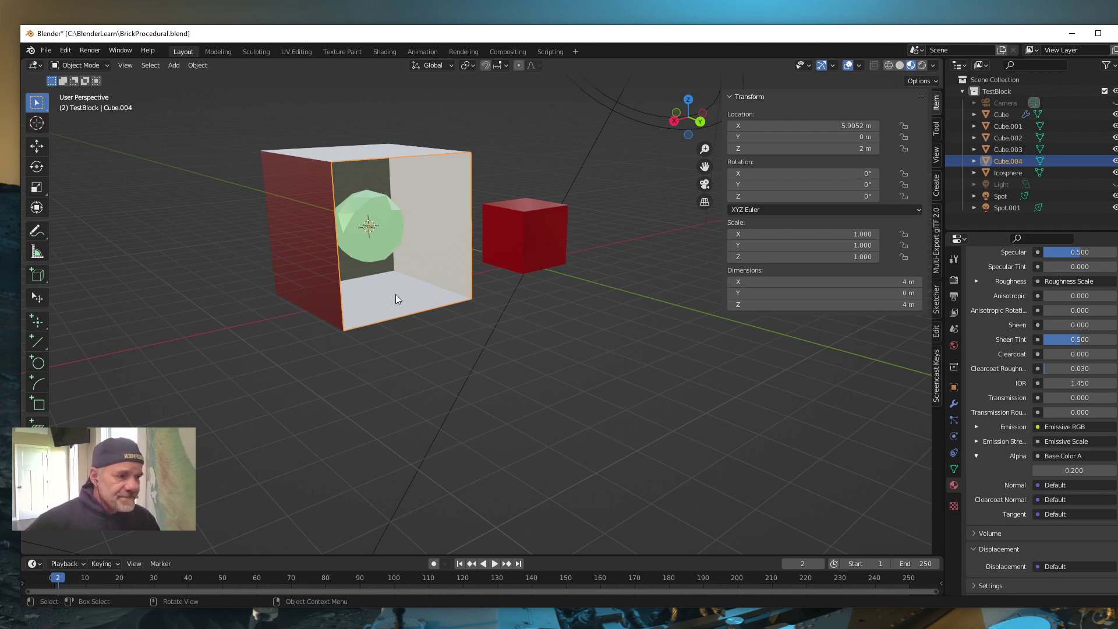
# - Select every object in the scene with A
pyautogui.press('a')
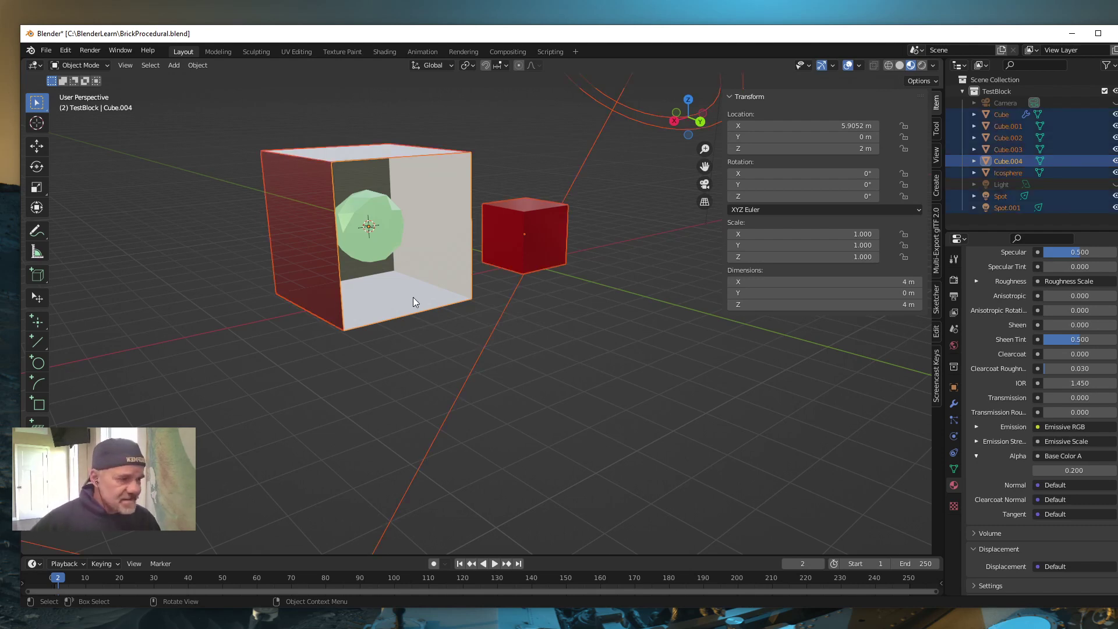
# - Show the Multi-Export glTF 2.0 sidebar tab listing the TestBlock collection
pyautogui.click(936, 264)
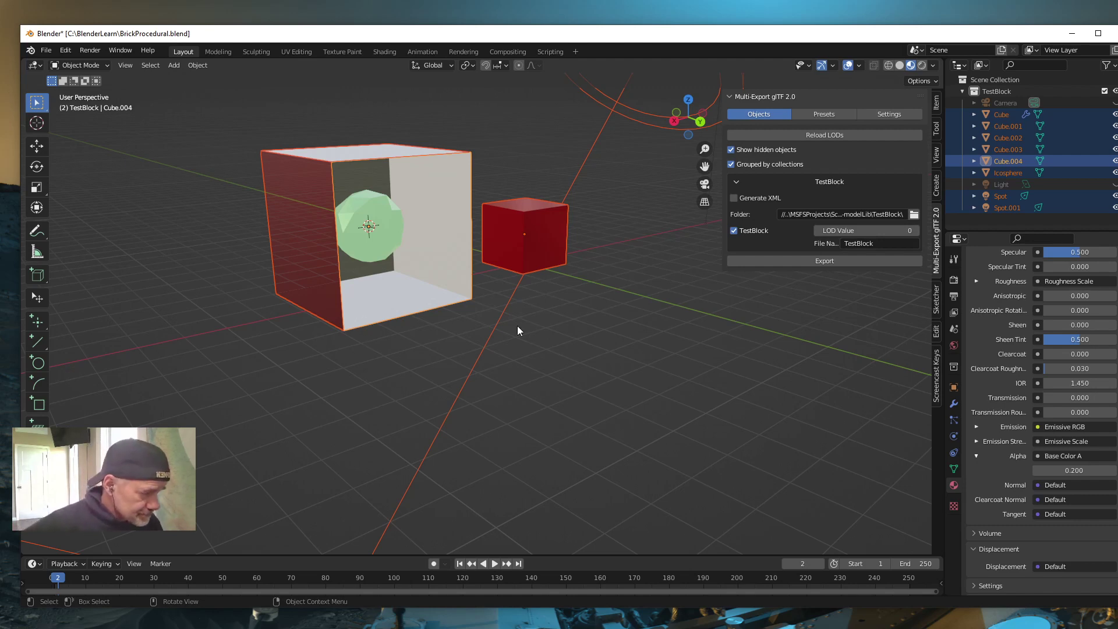
pyautogui.moveTo(542, 397)
pyautogui.mouseDown(button='middle')
pyautogui.moveTo(562, 410)
pyautogui.moveTo(553, 403)
pyautogui.mouseUp(button='middle')
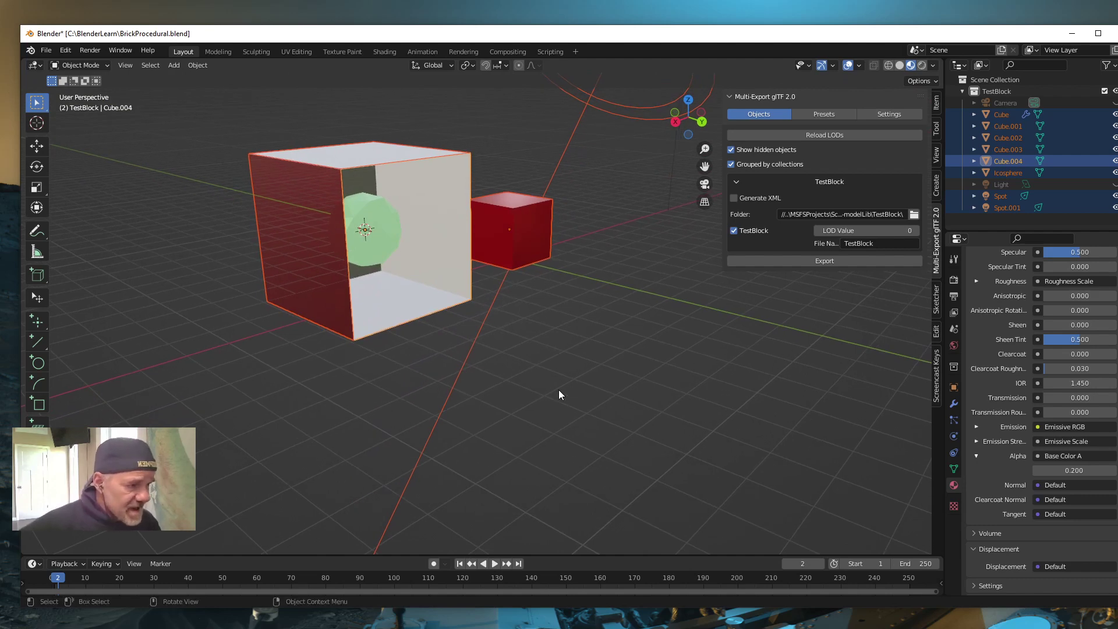
pyautogui.moveTo(537, 379)
pyautogui.mouseDown(button='middle')
pyautogui.moveTo(536, 392)
pyautogui.moveTo(546, 377)
pyautogui.moveTo(529, 378)
pyautogui.mouseUp(button='middle')
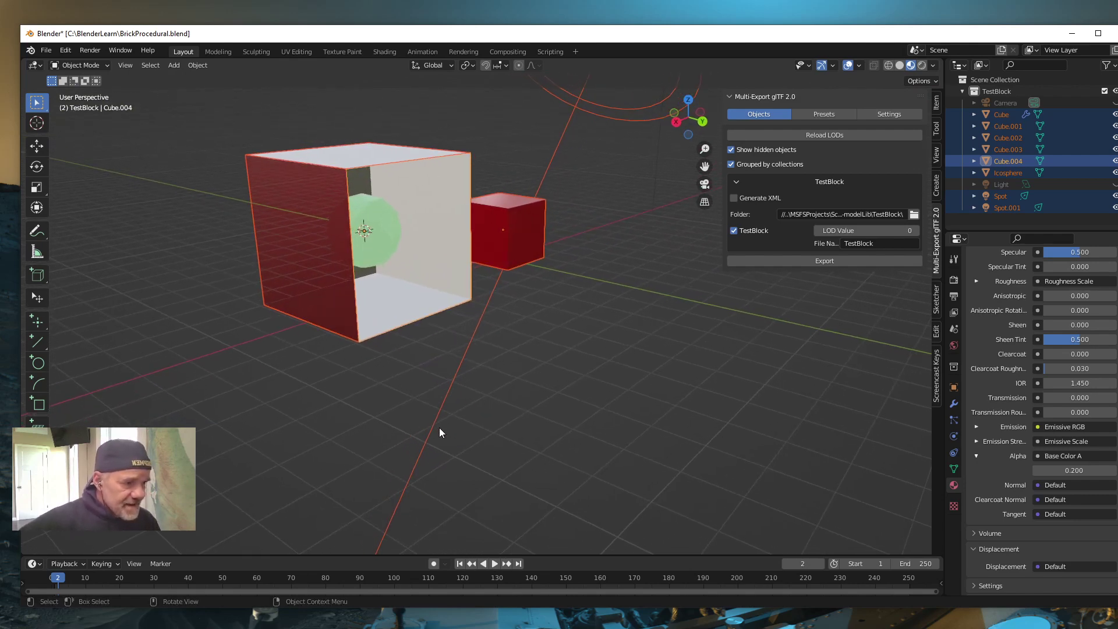